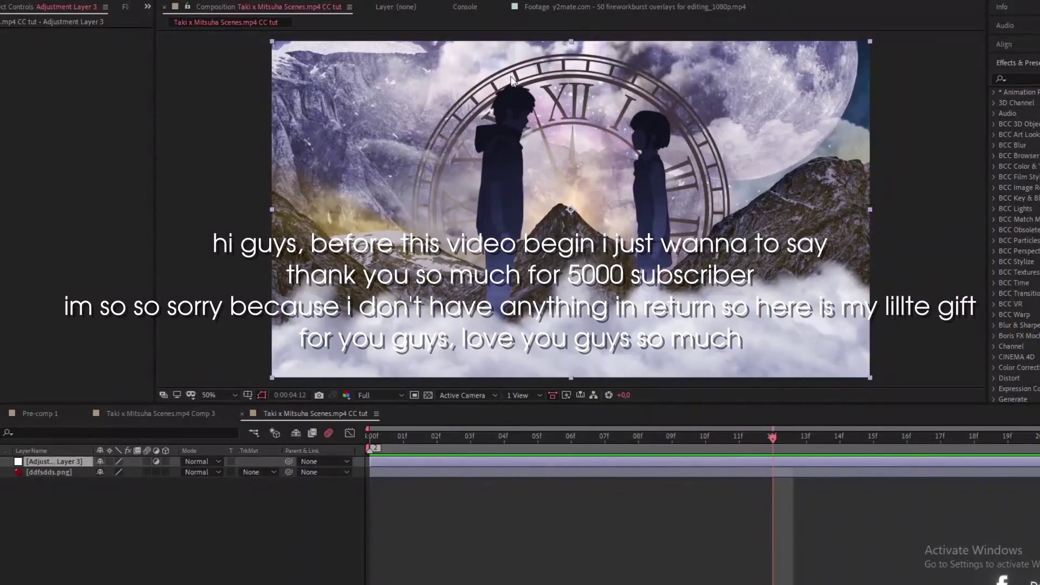
Step: Select the ddfsdds.png and adjustment layers, then open the Comp 3 composition
click(81, 508)
click(61, 472)
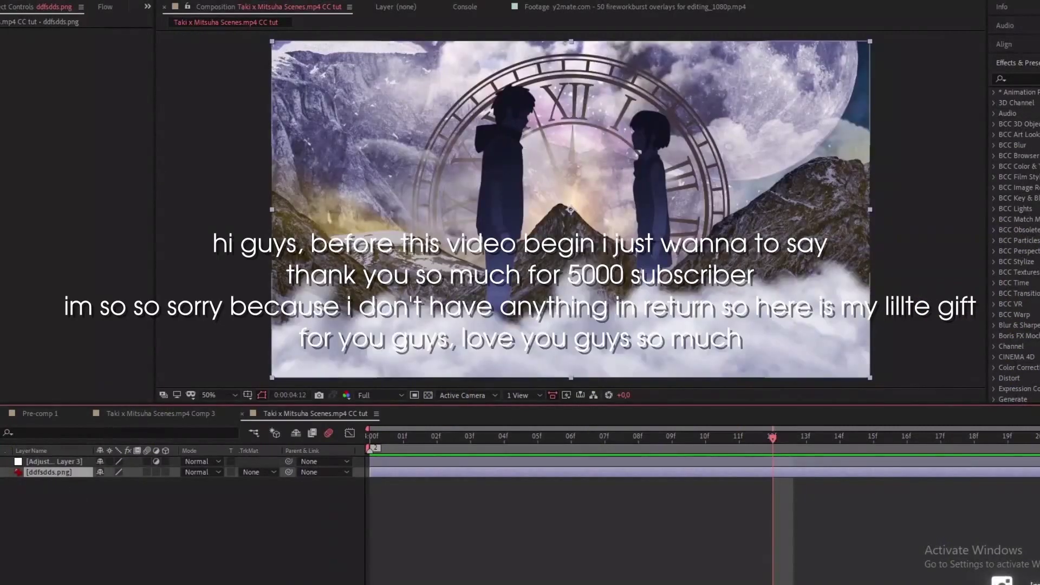
click(64, 463)
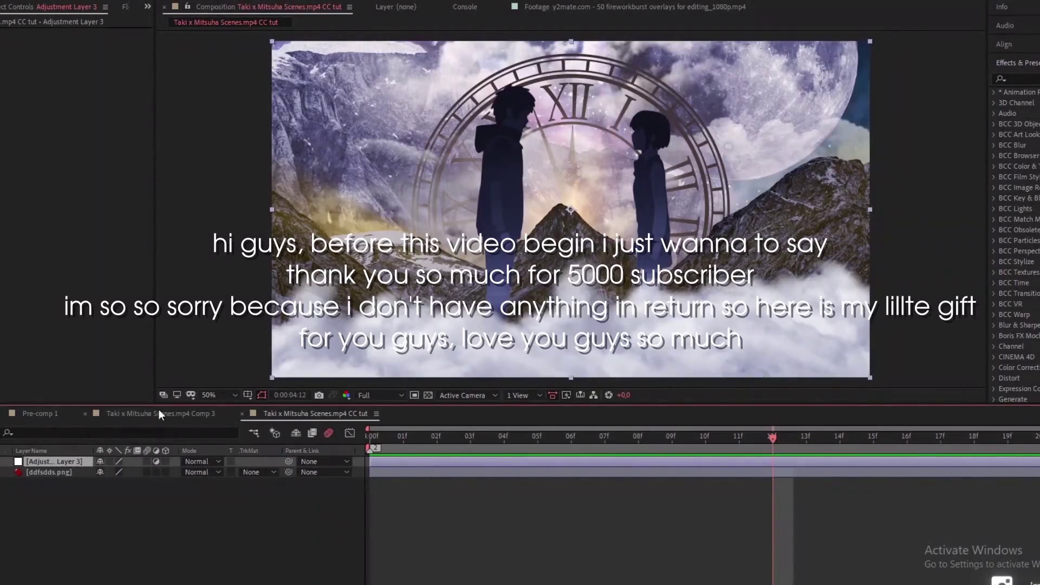
click(179, 415)
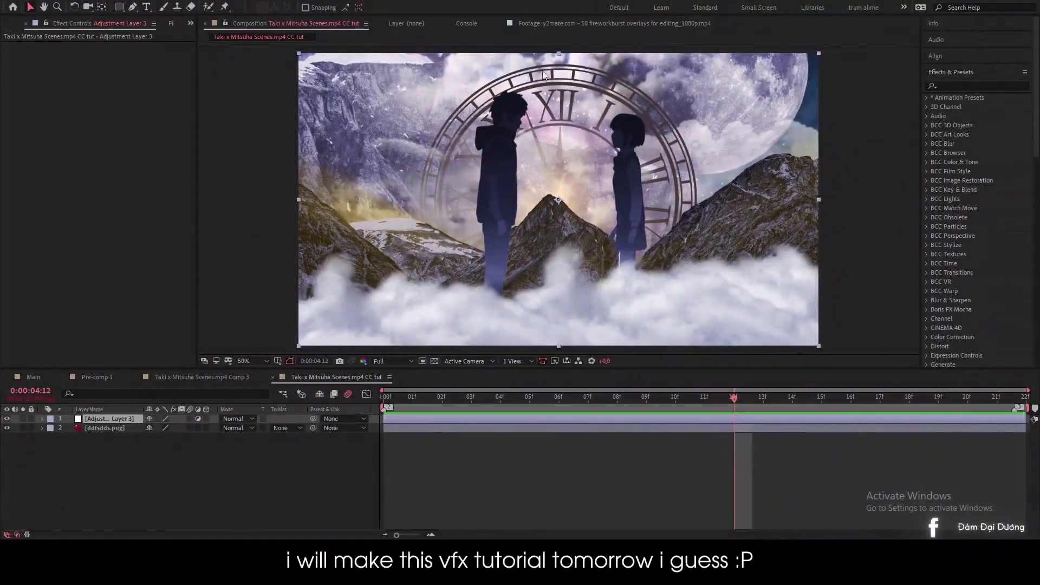
Step: Make the ddfsdds.png layer visible again, check Comp 3, and return to CC tut
click(132, 461)
click(115, 429)
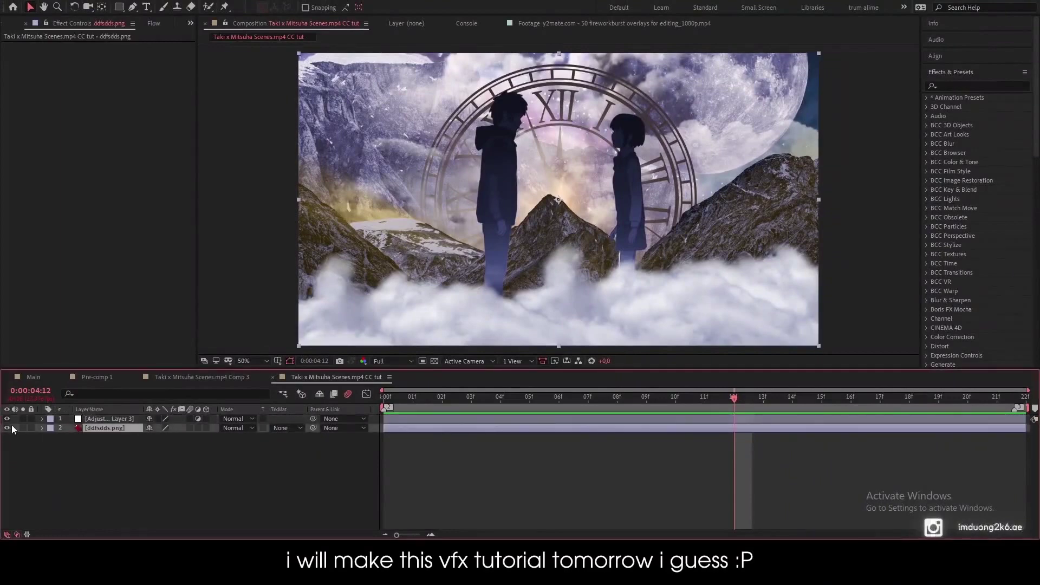
click(7, 428)
click(117, 421)
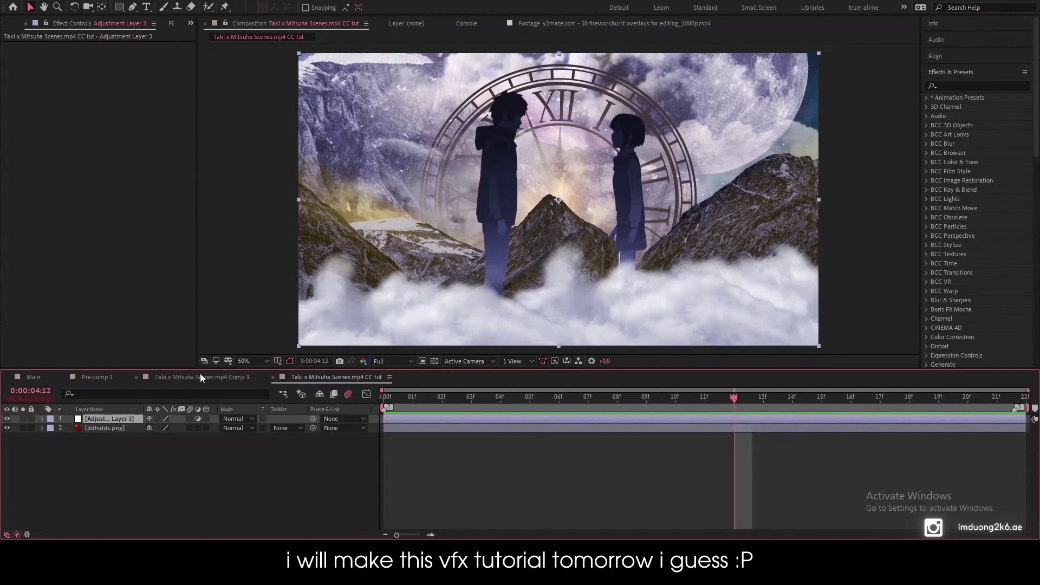
click(229, 375)
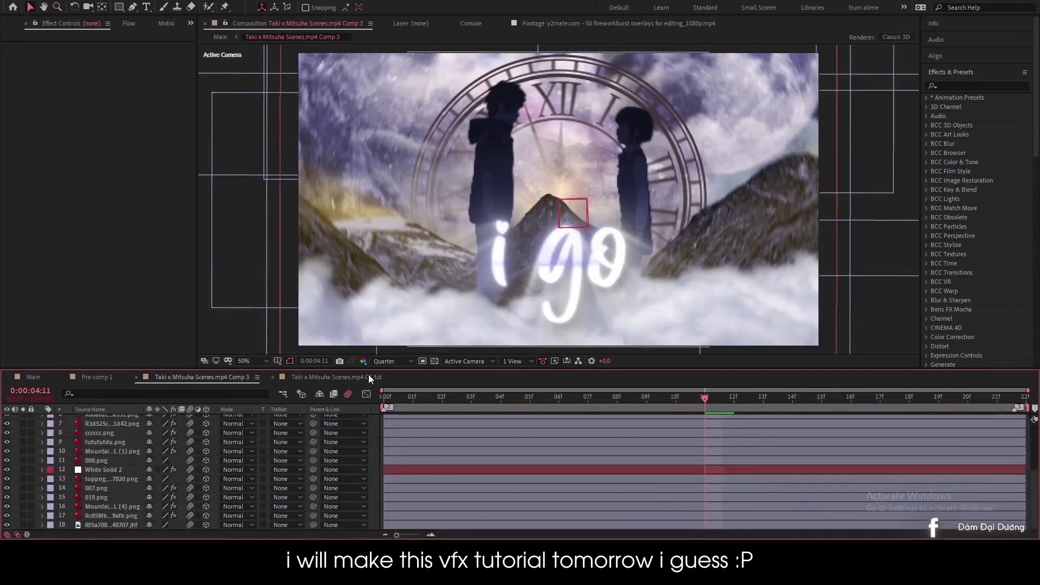
click(368, 376)
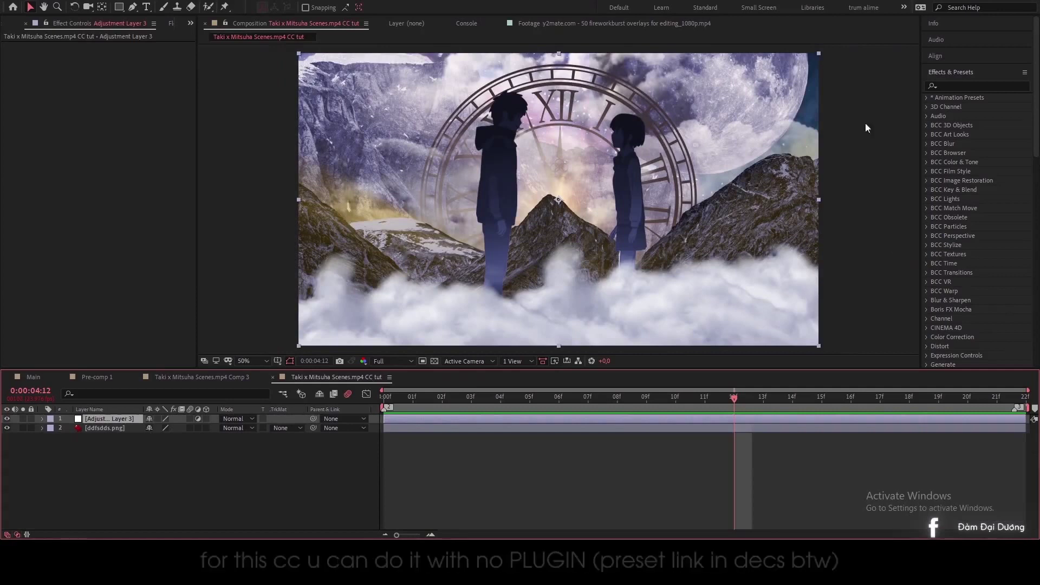
Step: Search 'tint' in Effects & Presets and apply Tint to Adjustment Layer 3
click(955, 88)
click(956, 88)
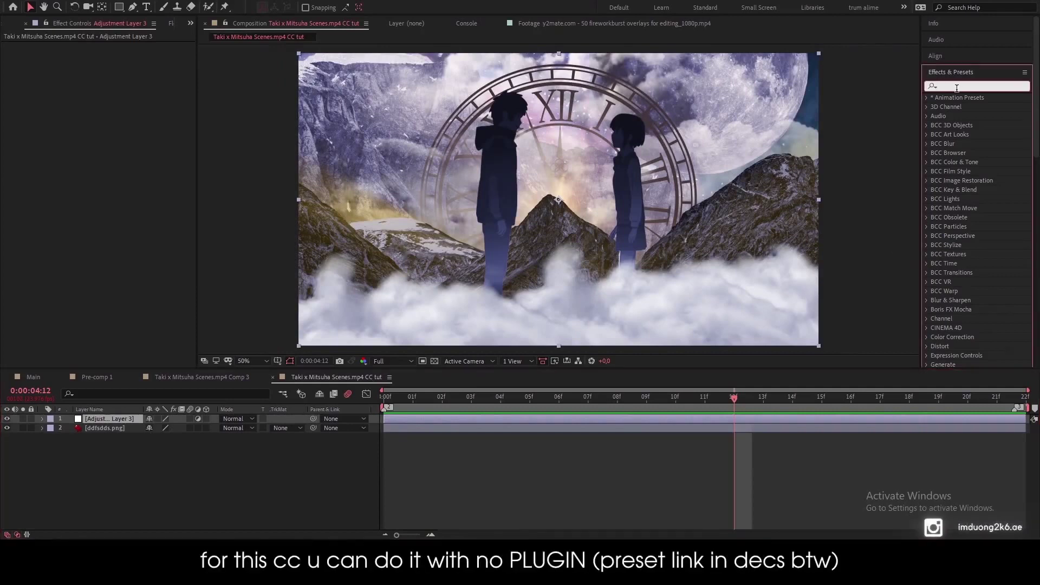
text(tin t)
key(BackSpace)
key(BackSpace)
text(t)
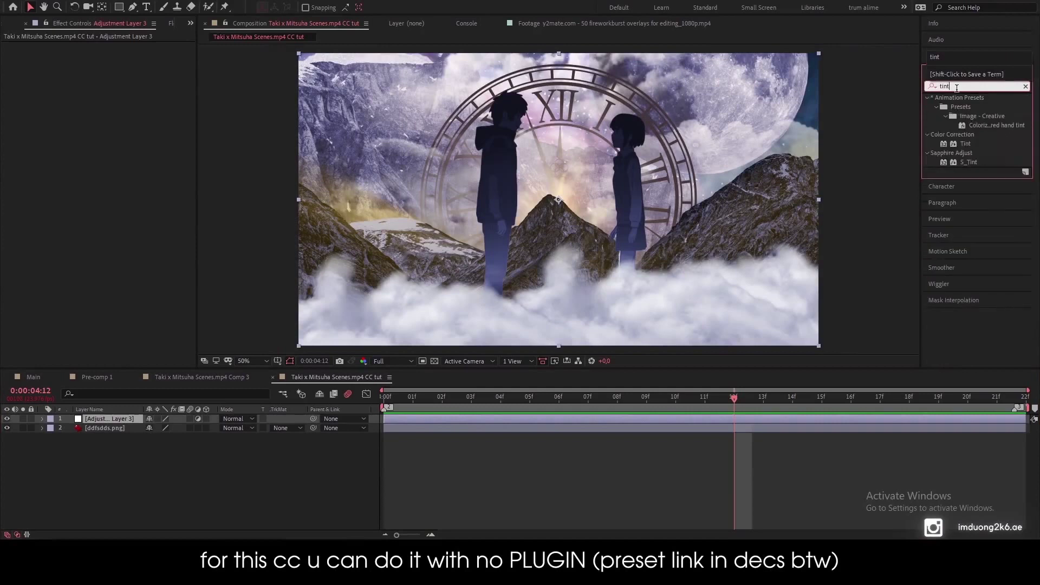
drag(961, 146, 109, 352)
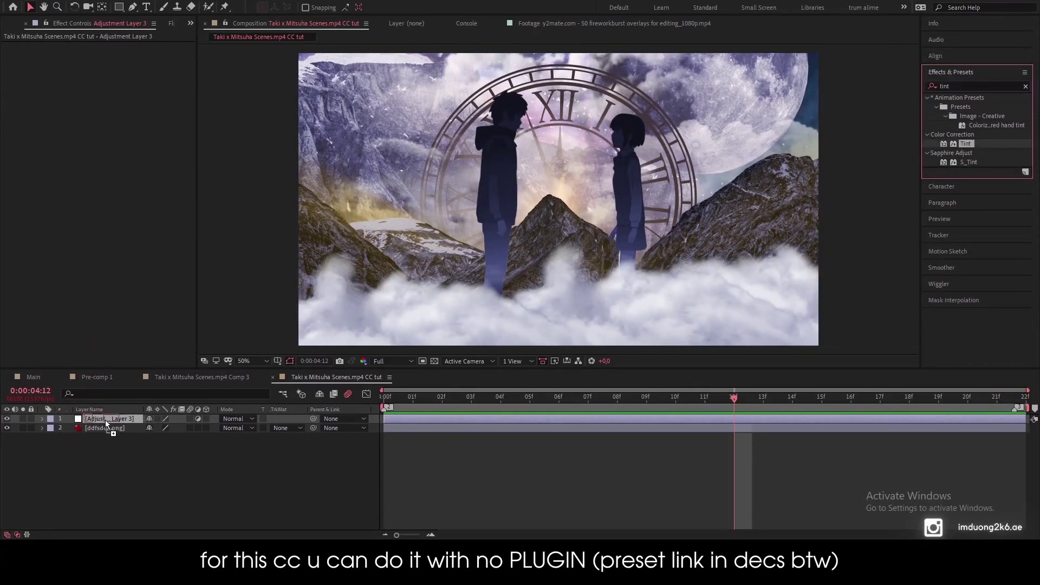
drag(102, 418, 105, 421)
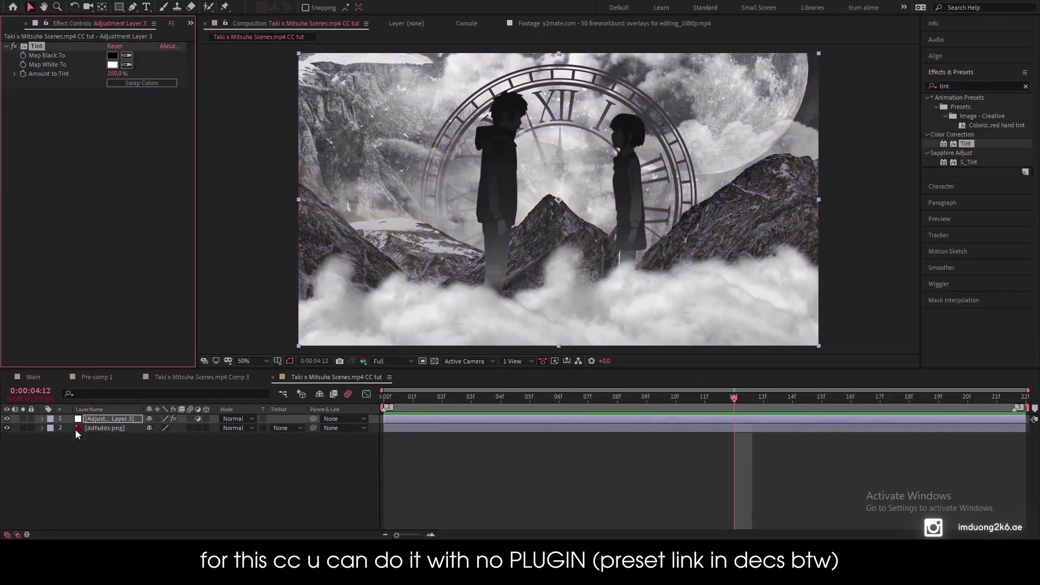
Step: Pick a dark magenta for Tint's Map Black To, then paste hex 3C3546
click(112, 55)
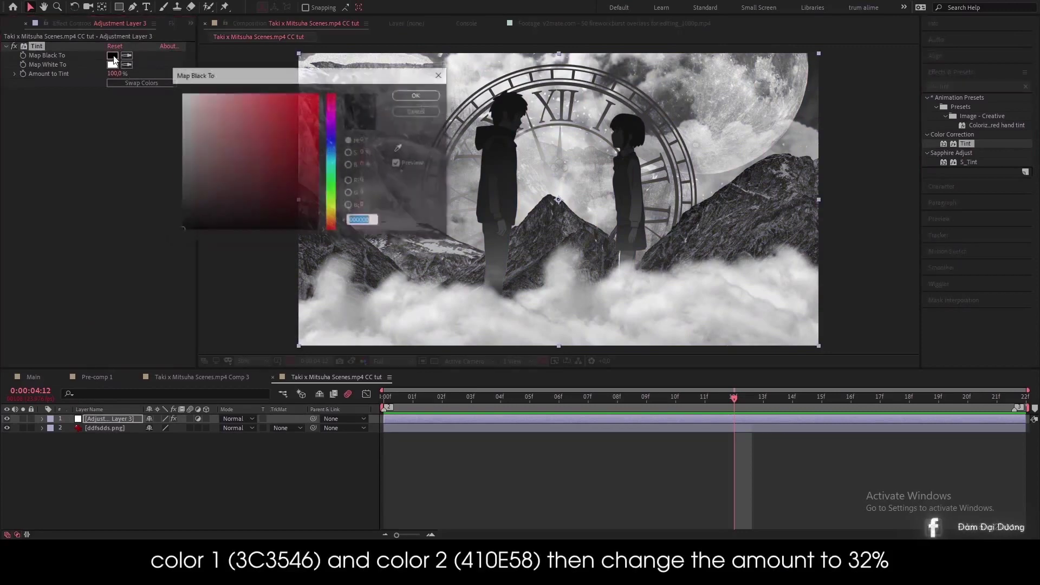
click(334, 113)
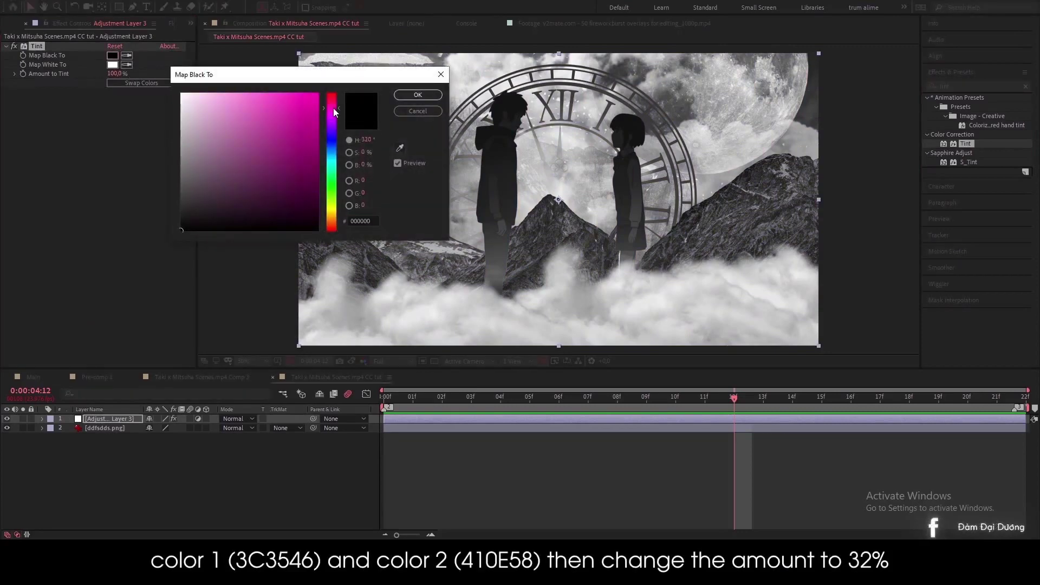
click(290, 148)
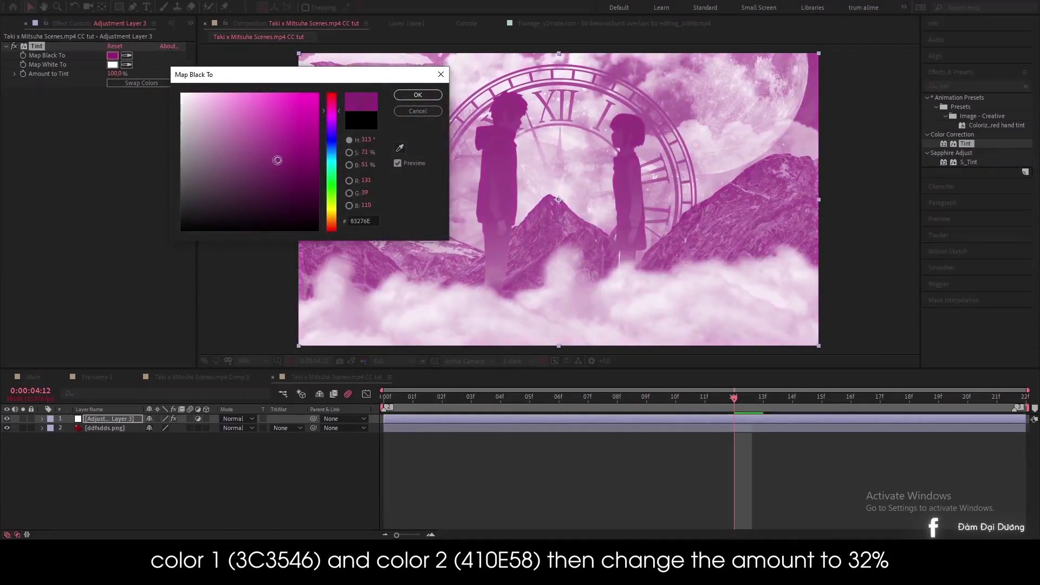
drag(269, 170, 297, 206)
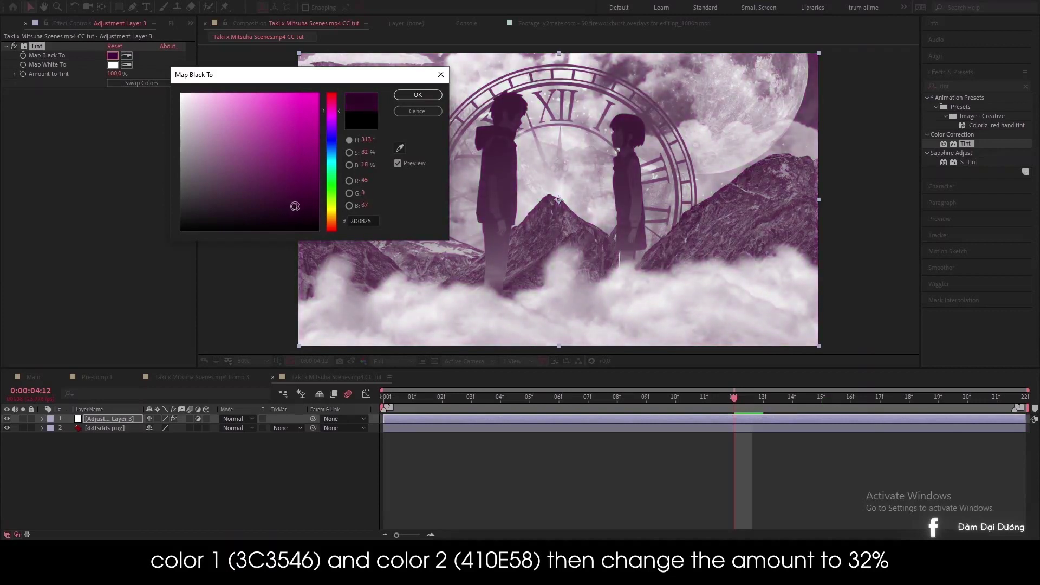
click(360, 221)
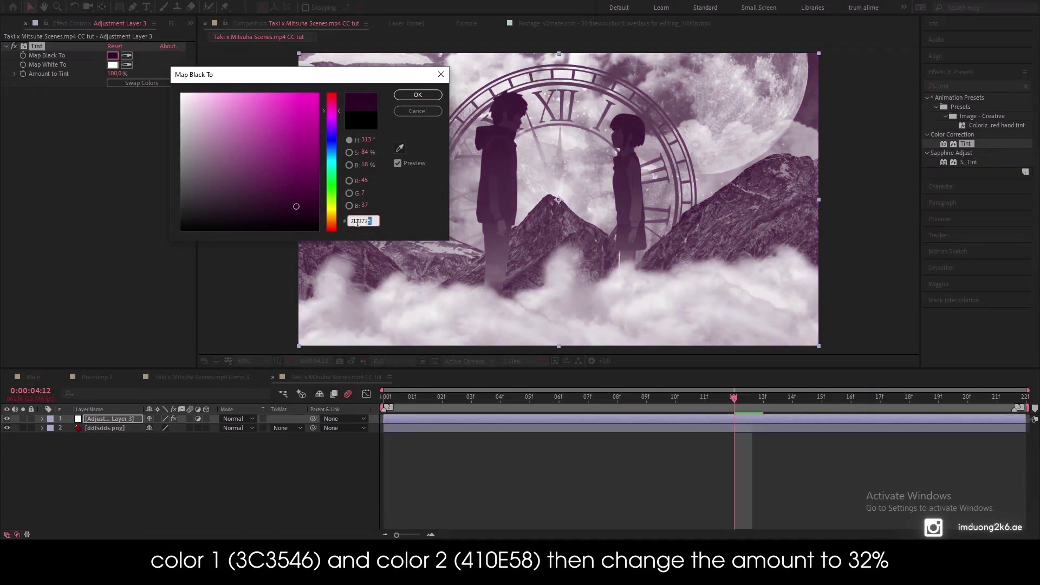
key(alt+Tab)
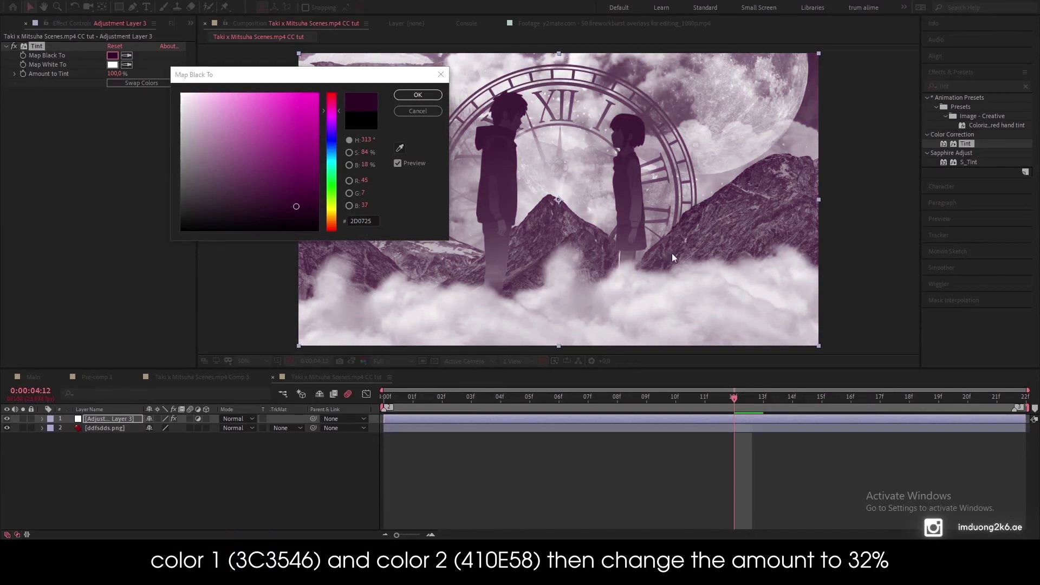
click(372, 221)
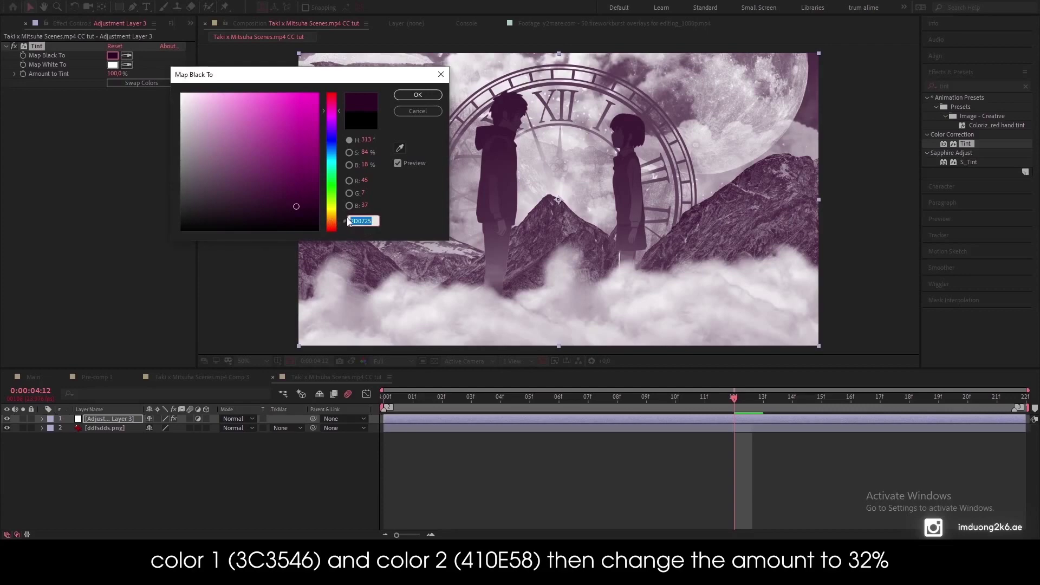
text(3C3546)
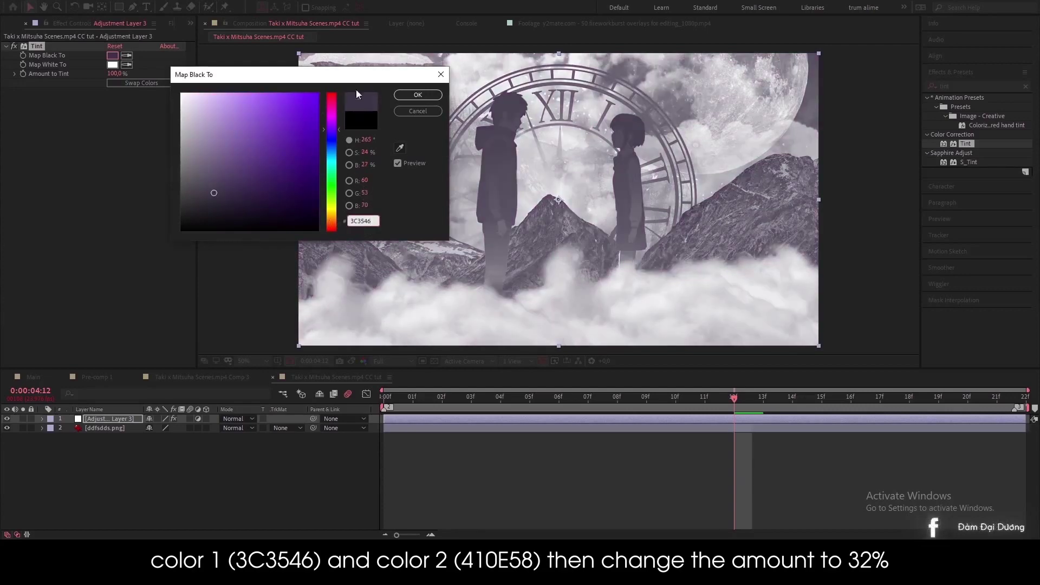
Step: Confirm the black colour and set Tint's Map White To to hex 410E58
click(418, 95)
click(112, 64)
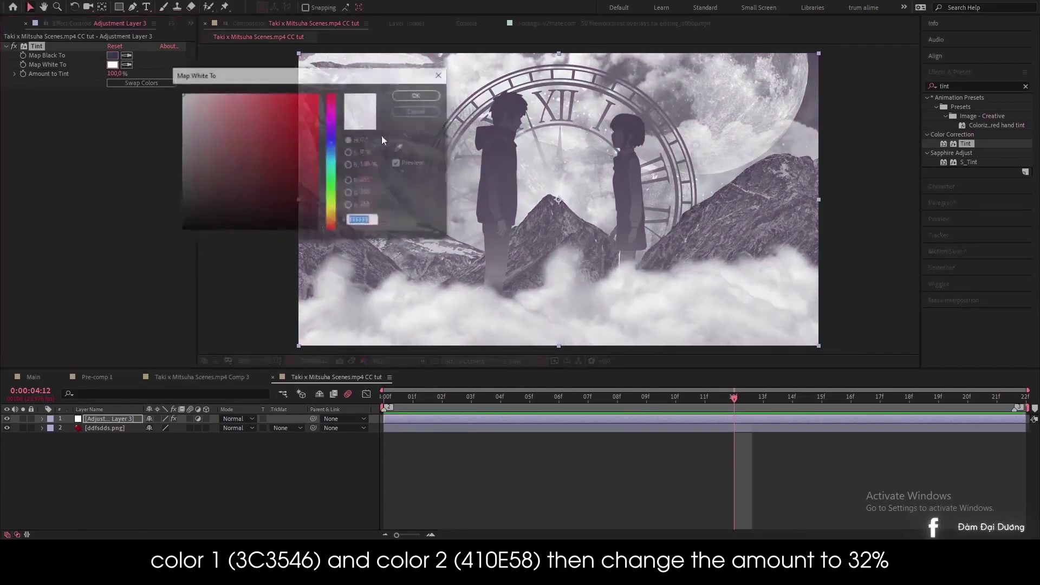
key(alt+Tab)
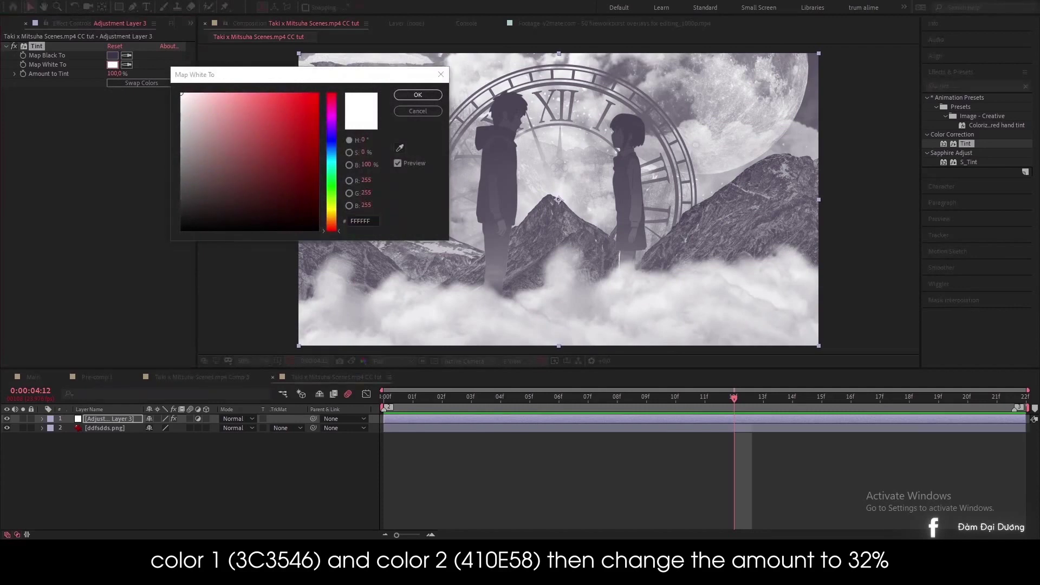
click(369, 218)
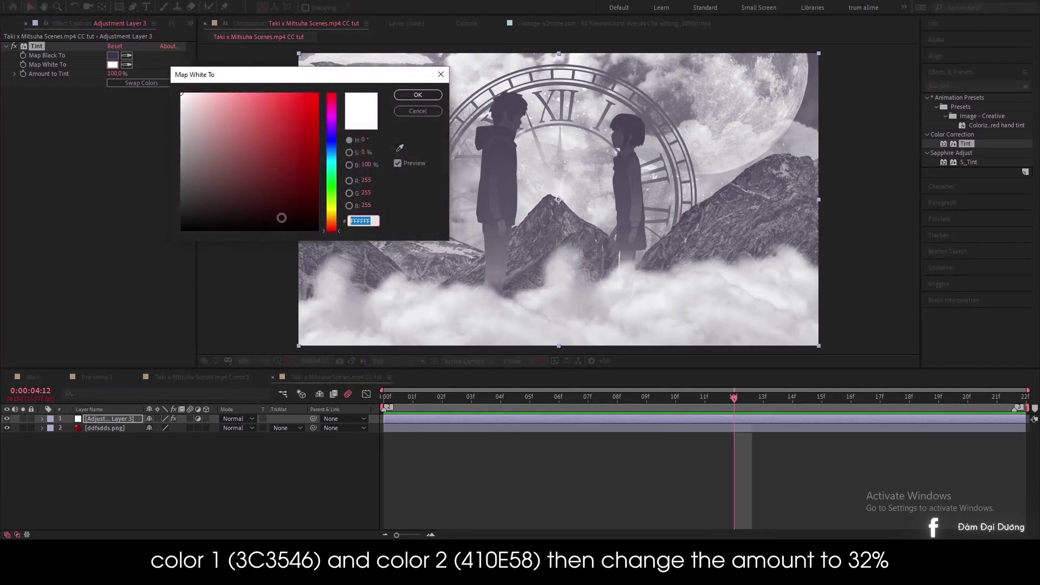
text(410E58)
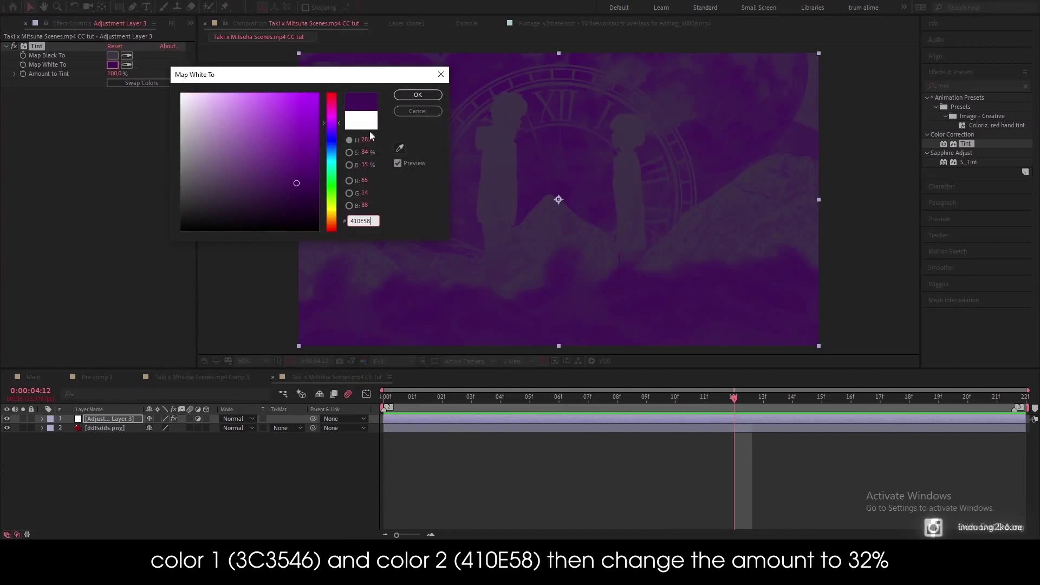
click(415, 96)
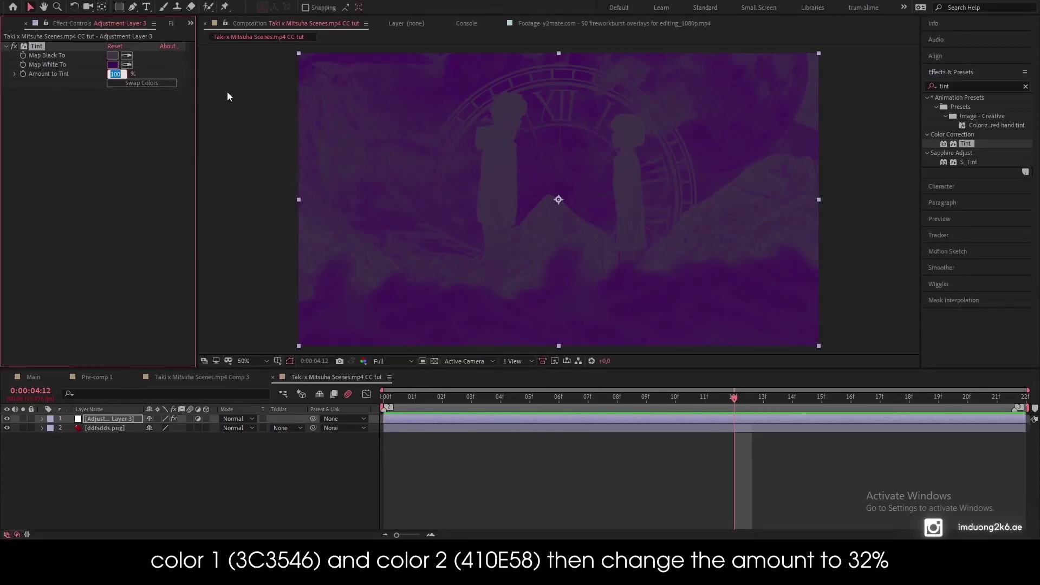
Step: Set Amount to Tint to 32% and toggle the effect to compare
text(32)
key(Return)
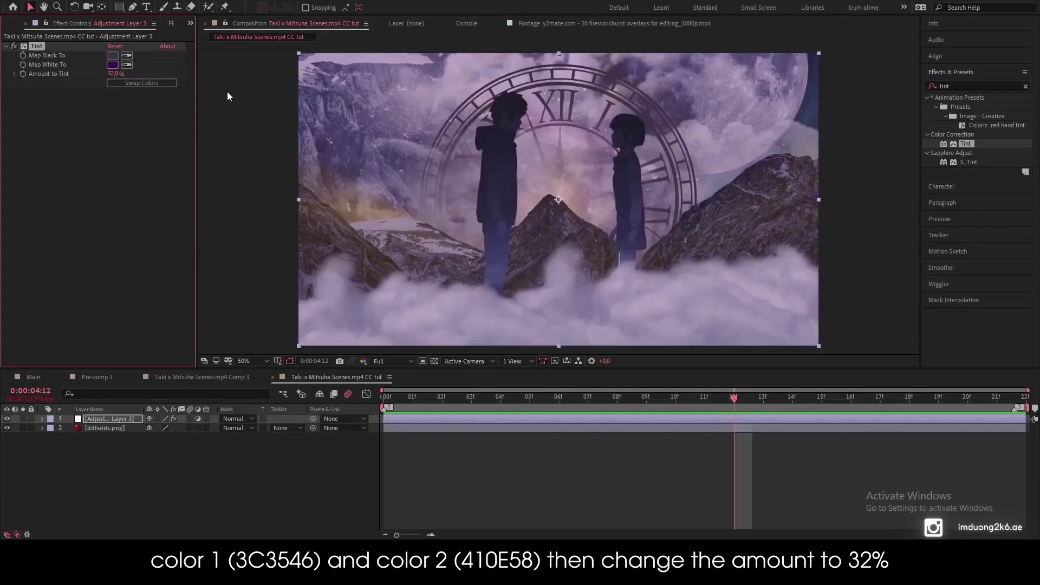
click(15, 47)
click(15, 46)
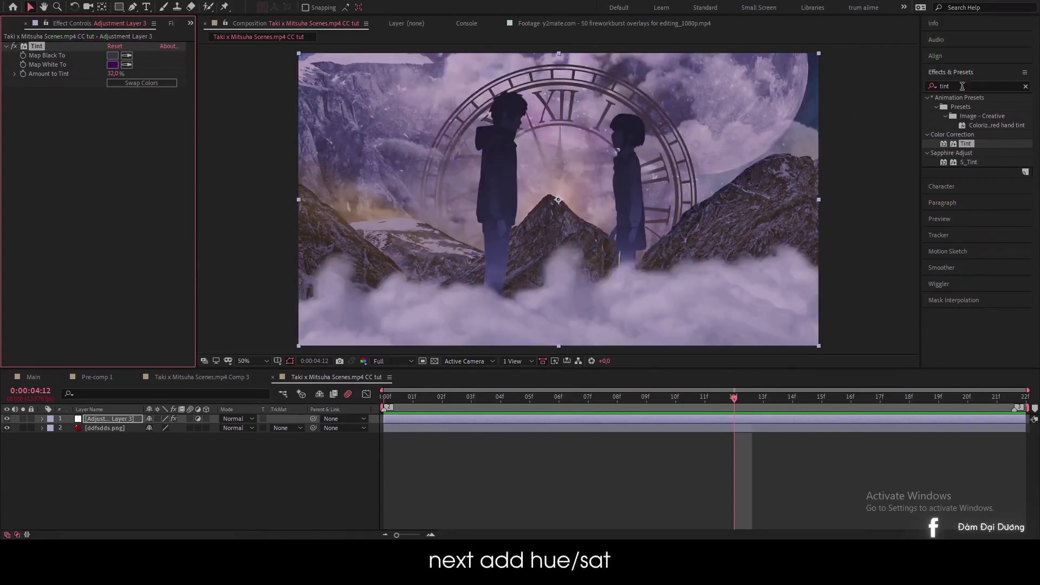
Step: Apply Hue/Saturation and set Master Saturation -36 and Master Lightness -3
click(933, 86)
text(hue)
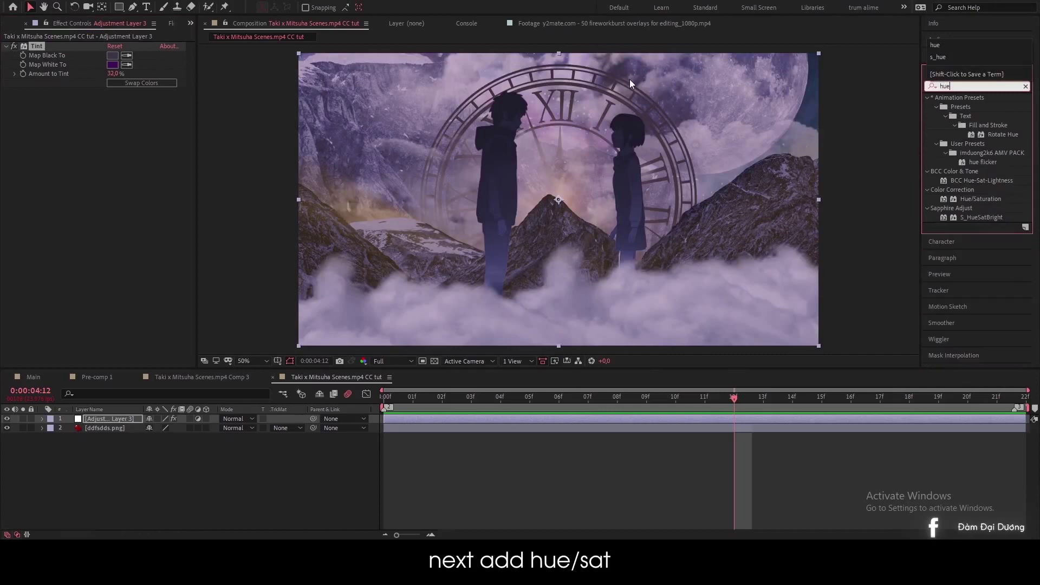
drag(983, 200, 120, 136)
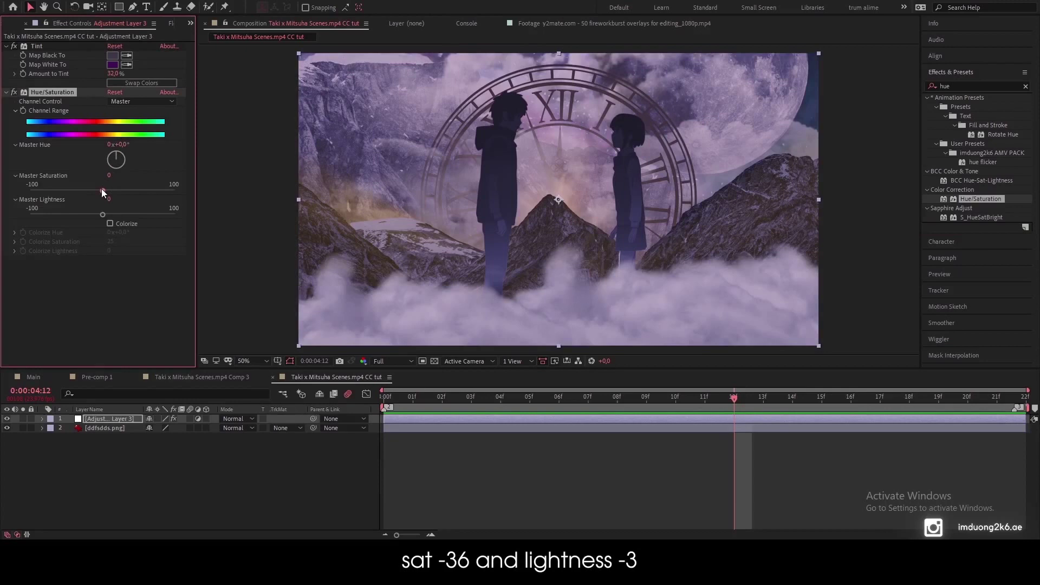
drag(97, 191, 81, 193)
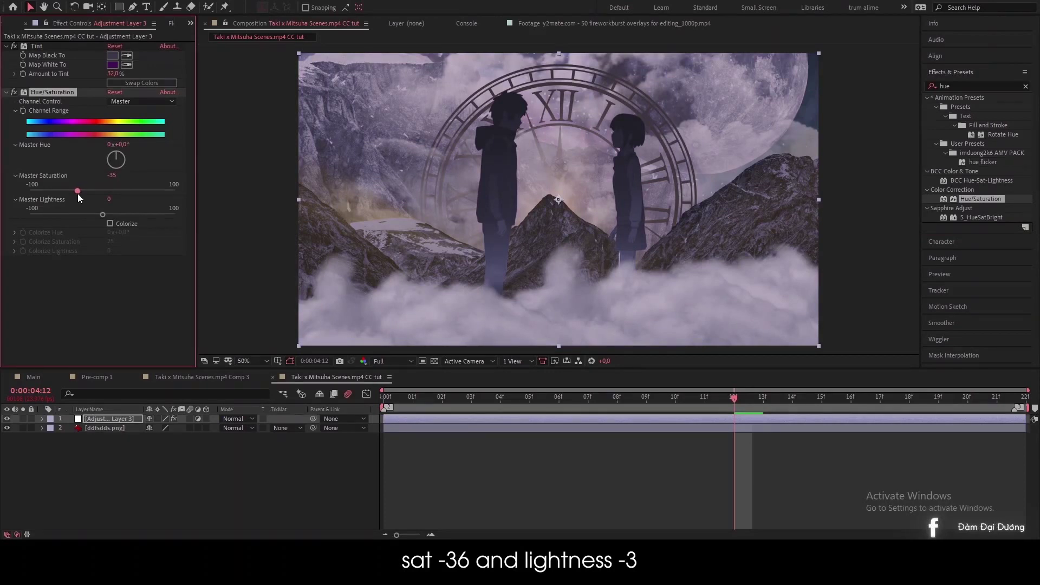
click(108, 178)
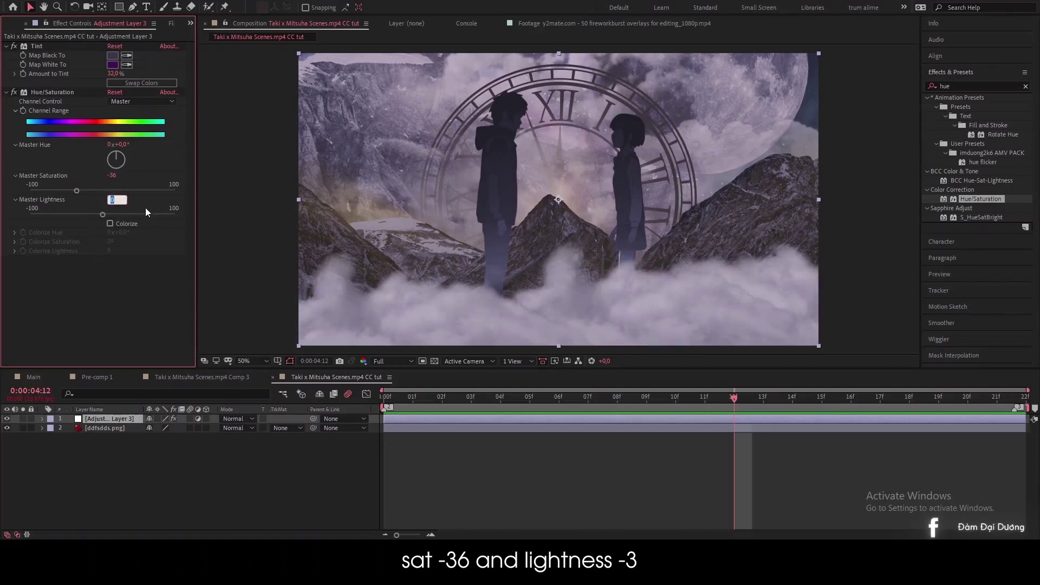
text(-3)
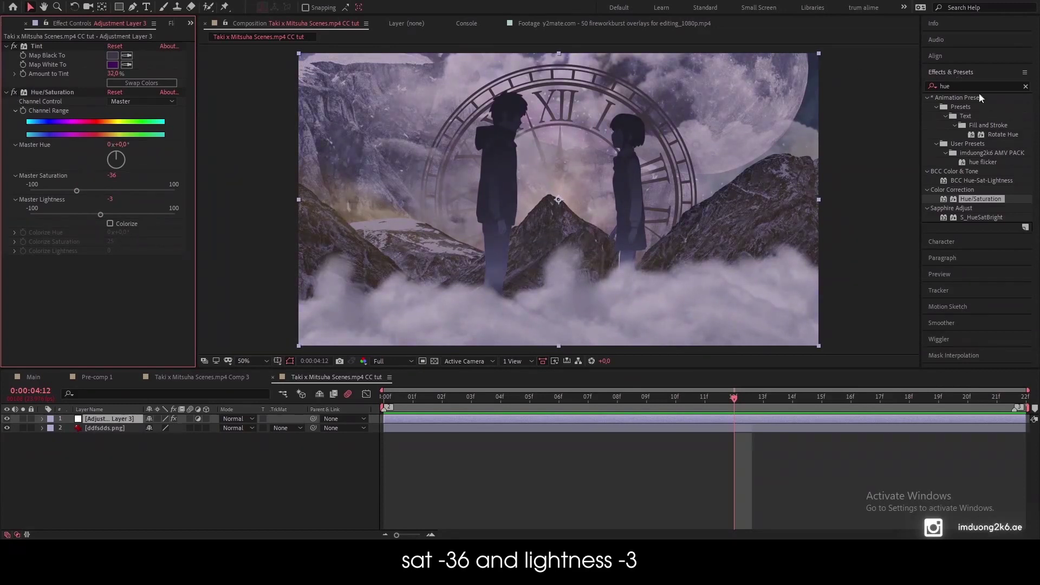
Step: Apply Magic Bullet Looks to the adjustment layer, then add Curves above it
click(924, 88)
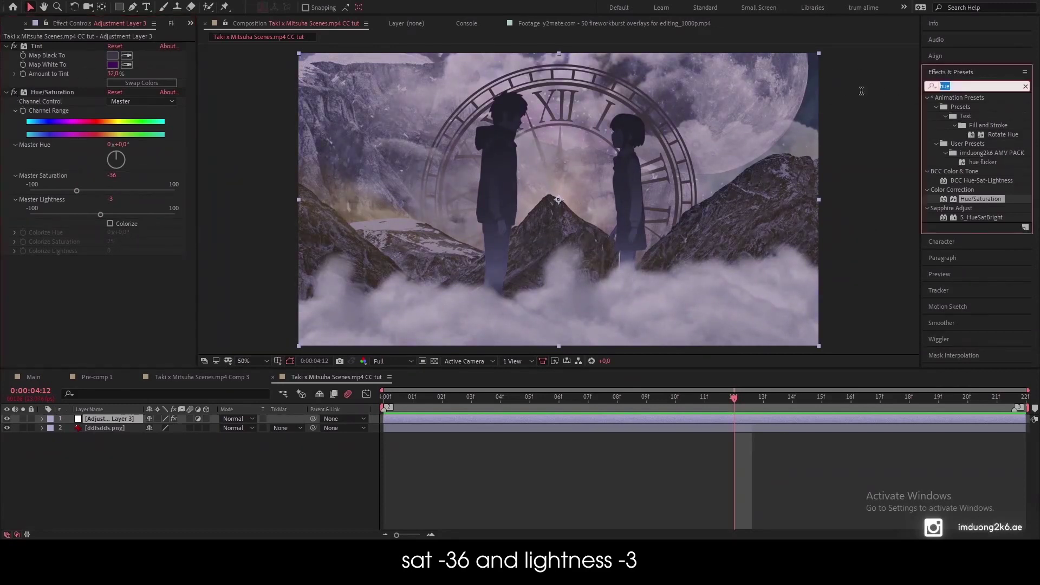
text(le)
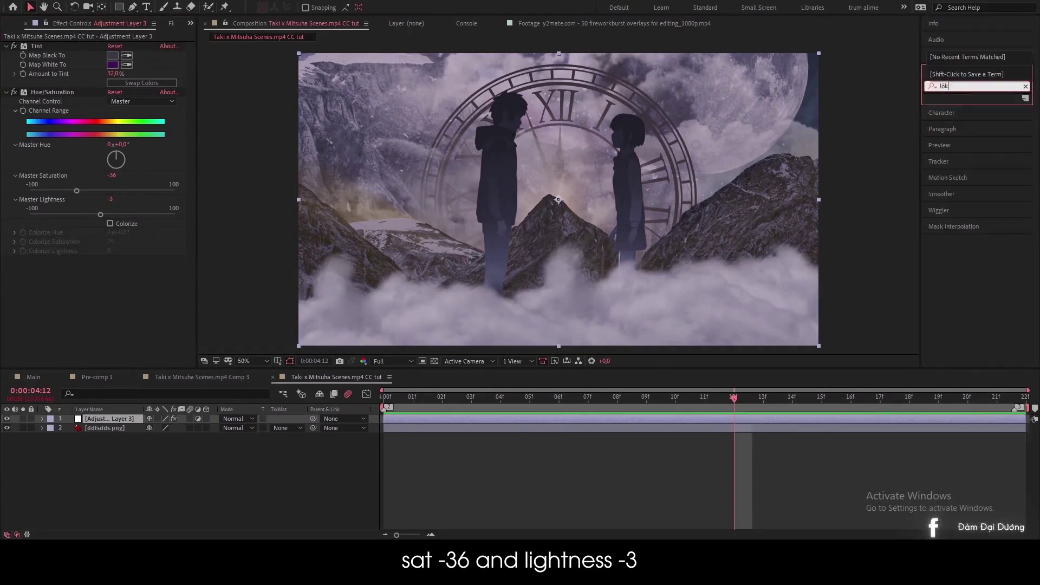
key(BackSpace)
key(BackSpace)
text(ooks)
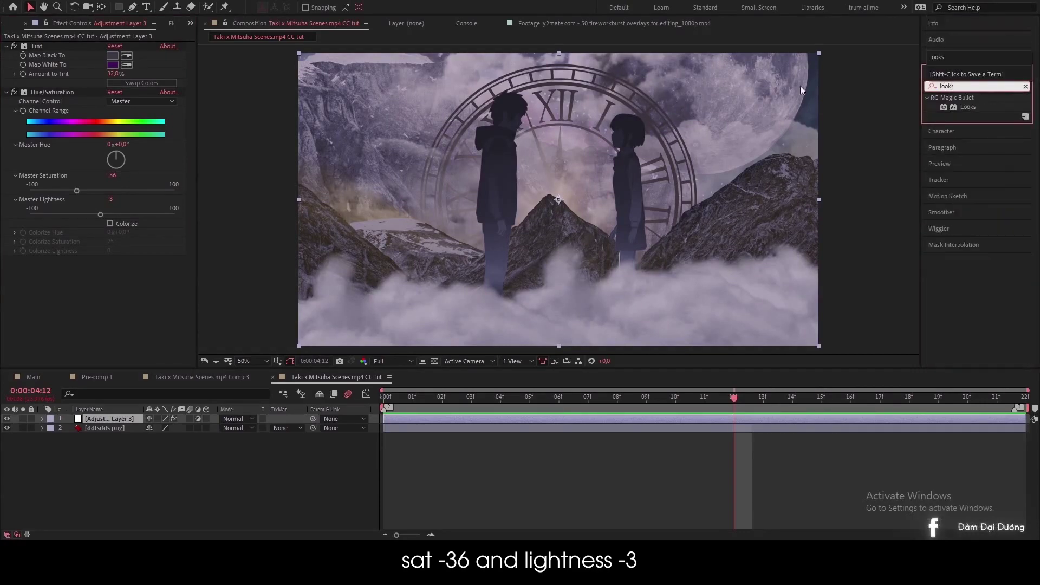
drag(967, 106, 77, 294)
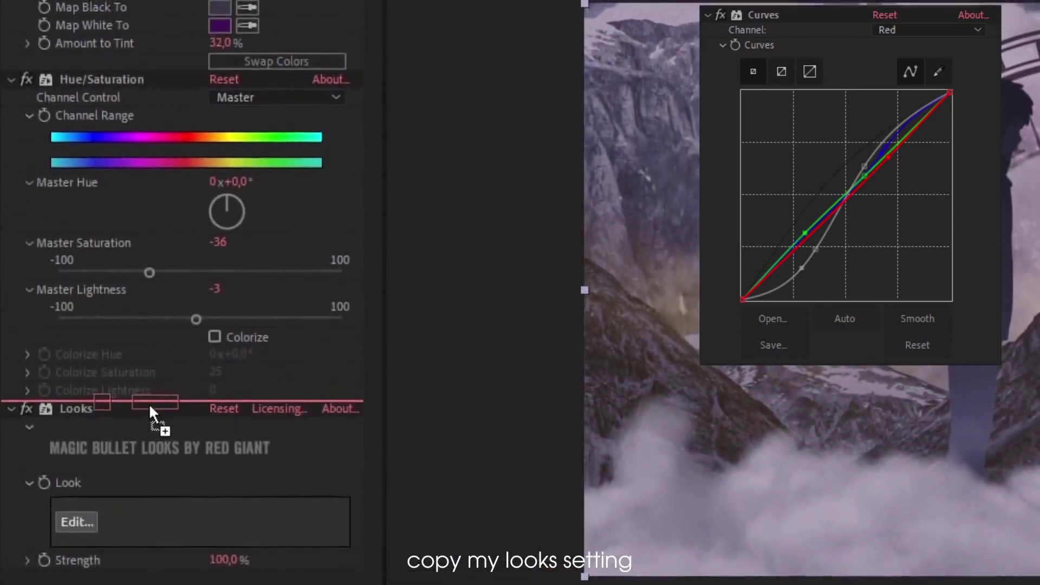
drag(261, 351, 149, 406)
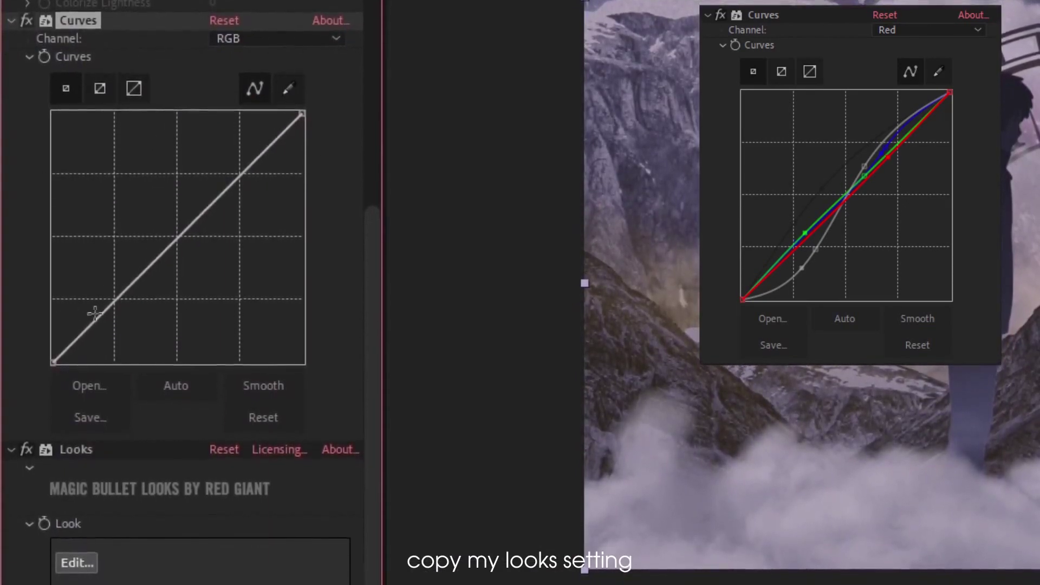
Step: Drag the RGB curve's lower part and upper part to form a gentle S-curve
mouse_move(114, 296)
mouse_down()
mouse_move(120, 320)
mouse_move(145, 268)
mouse_up()
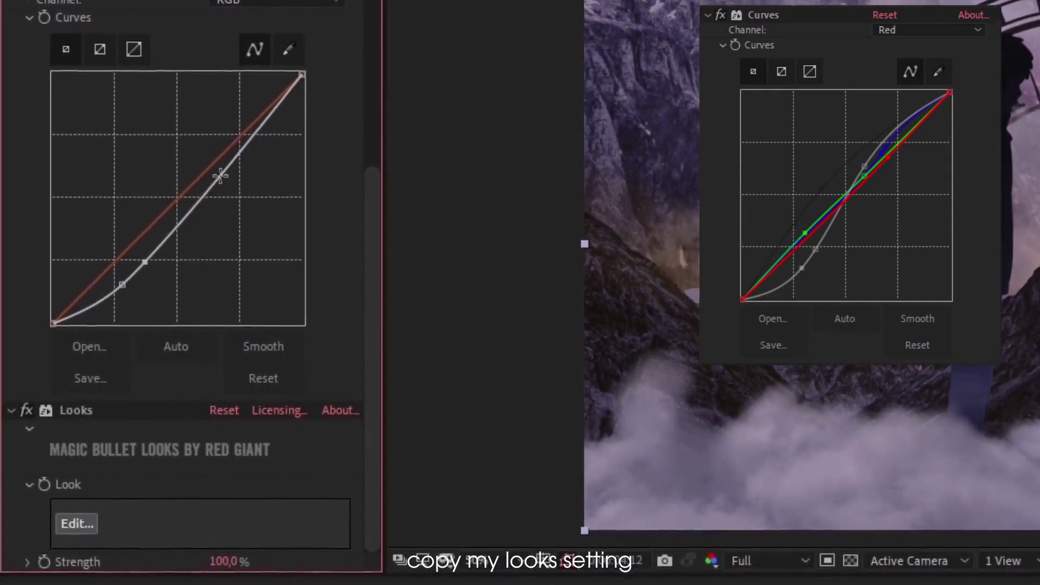
drag(220, 175, 206, 160)
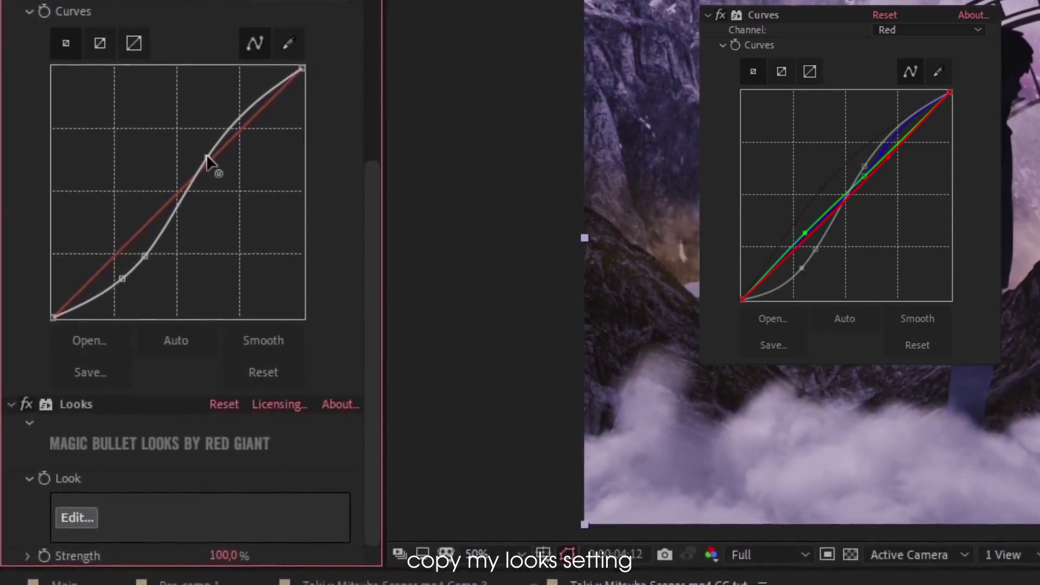
Step: Add points on the Red curve, then raise green shadows and lower green highlights
click(265, 4)
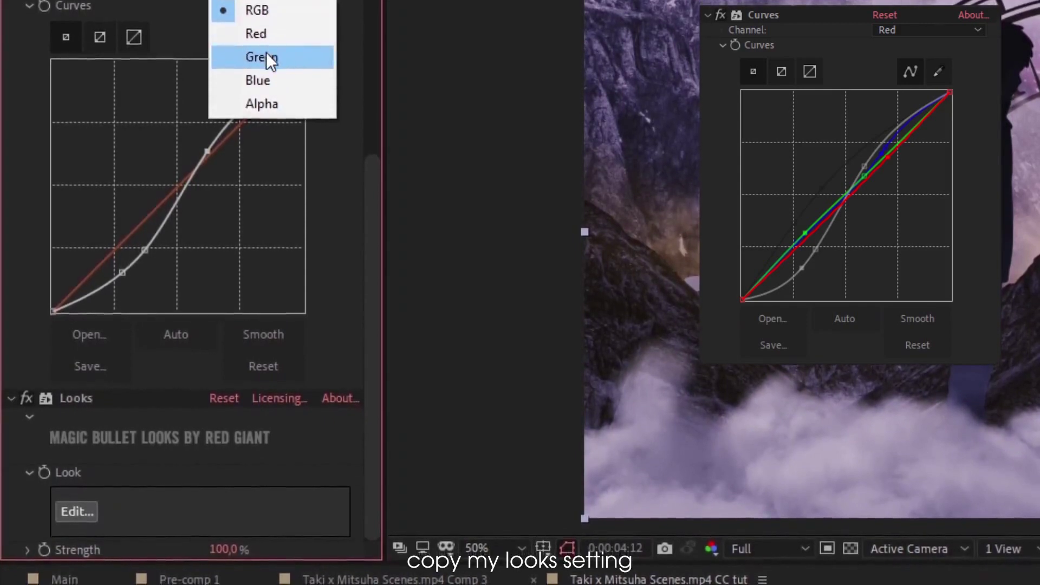
click(268, 33)
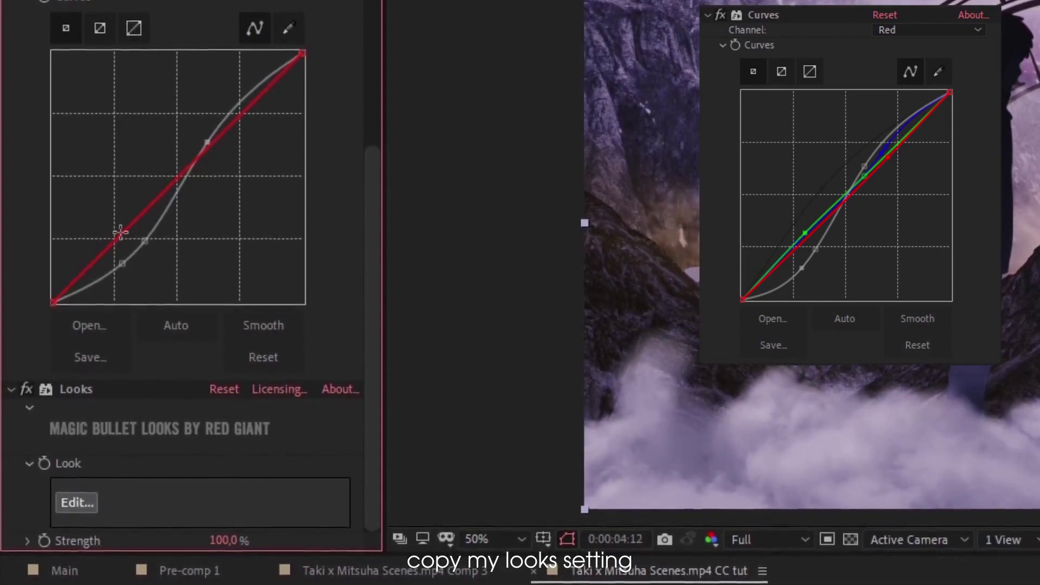
click(119, 227)
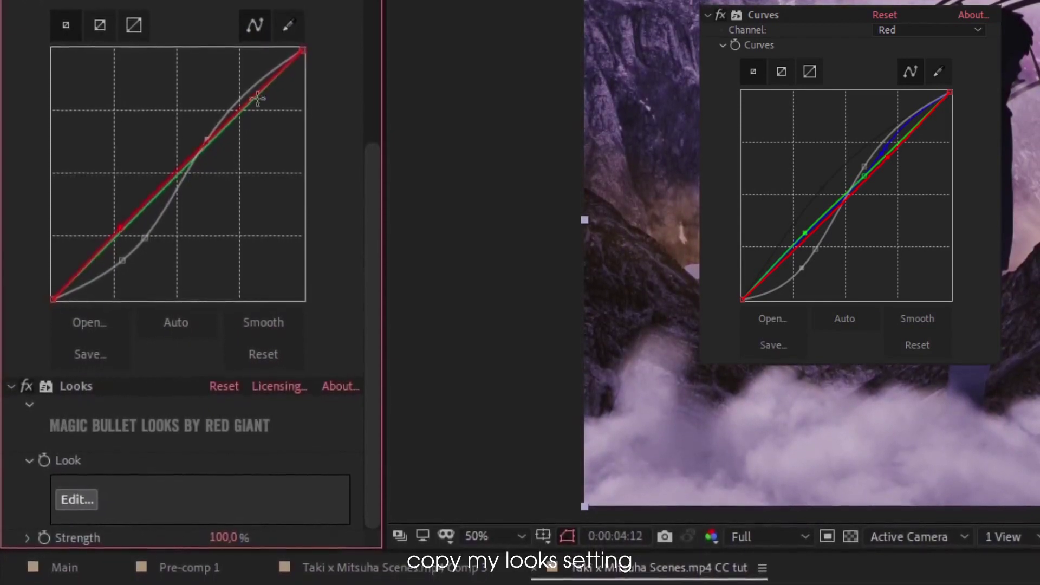
click(259, 92)
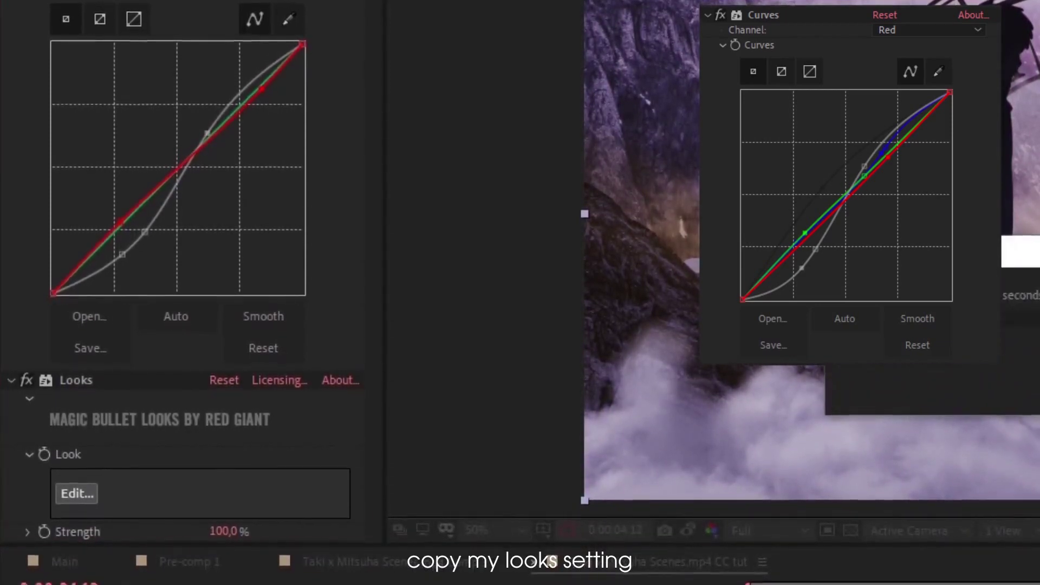
click(262, 21)
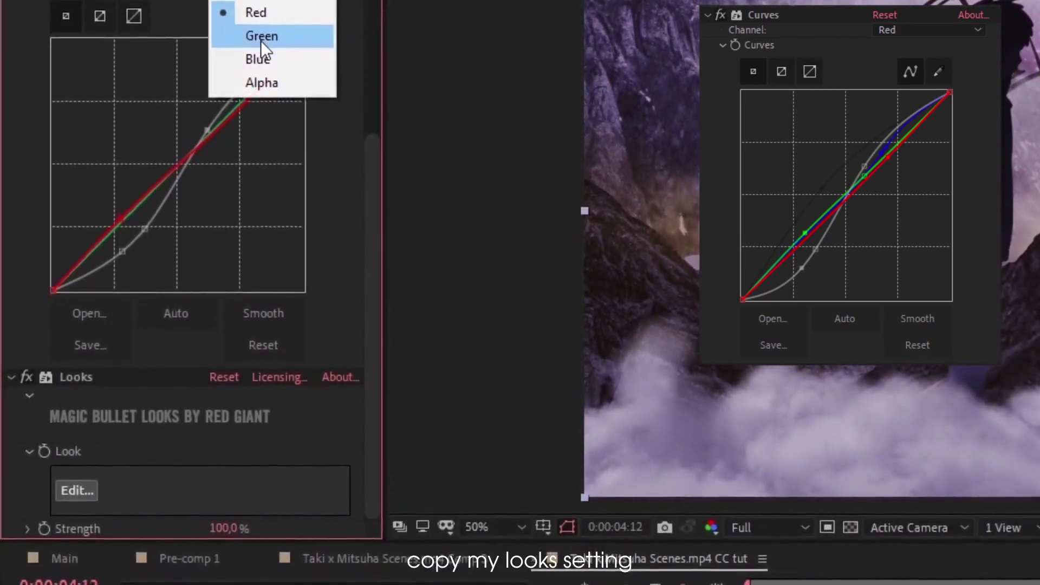
click(261, 38)
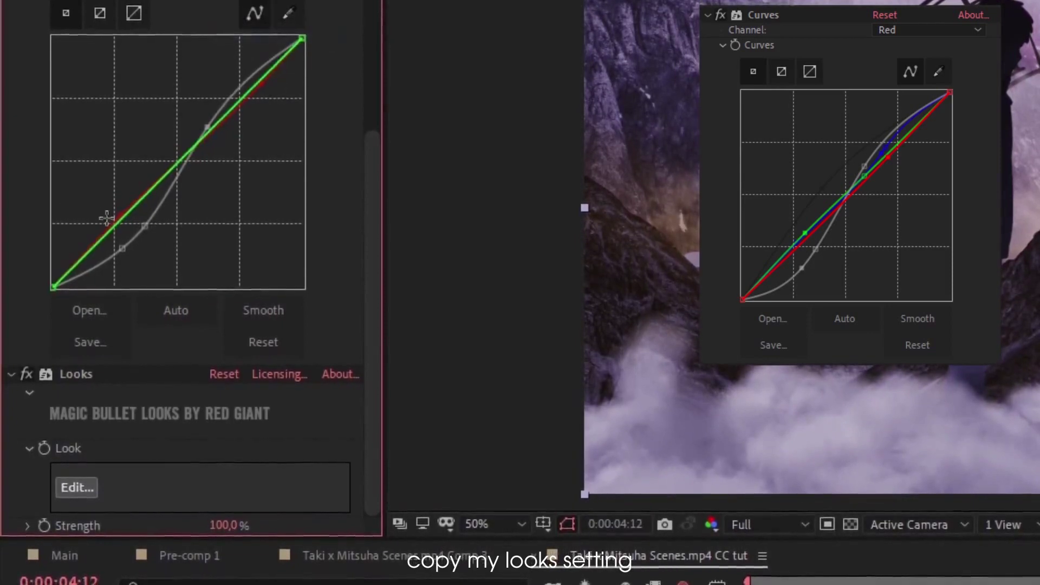
drag(119, 219, 115, 214)
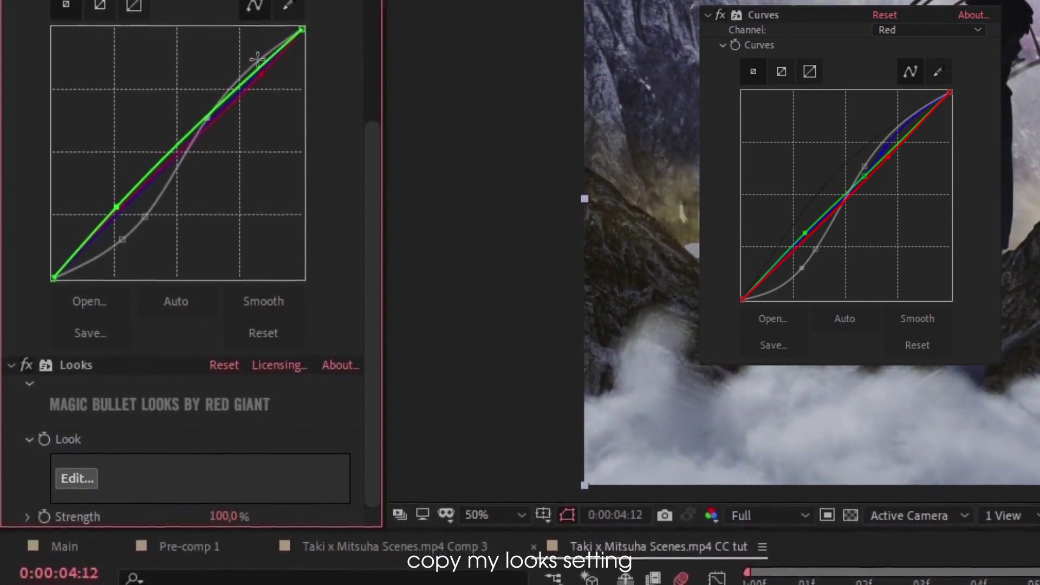
drag(255, 71, 255, 78)
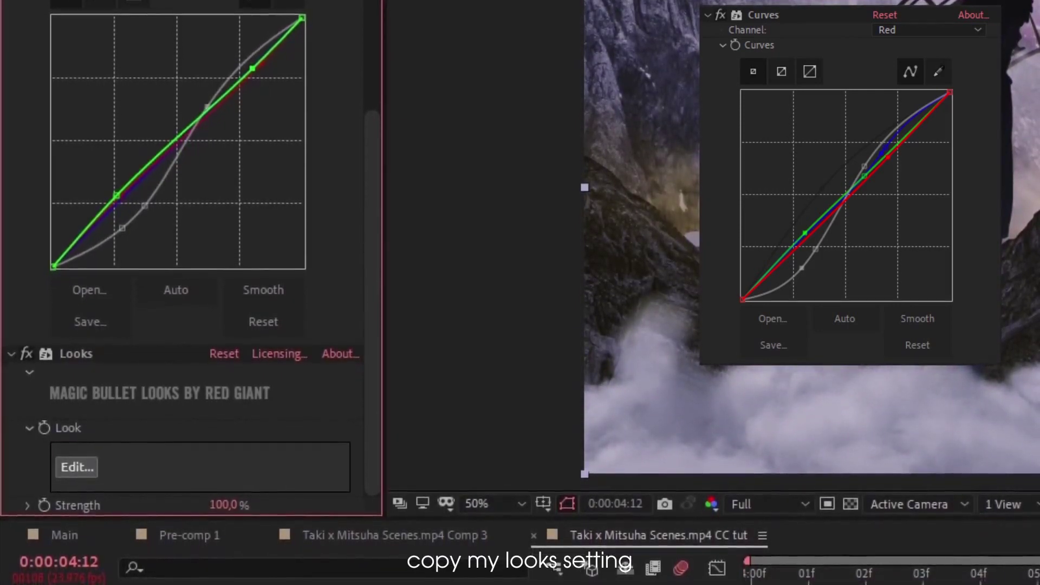
Step: Lift the Blue curve slightly, then bow the Alpha curve upward with a new point
click(273, 1)
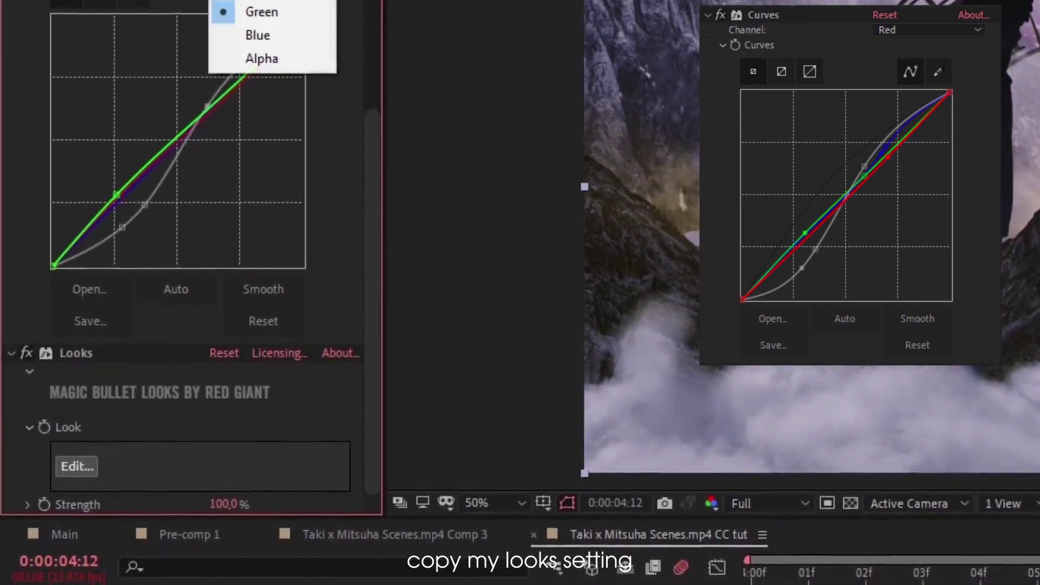
click(277, 33)
drag(124, 189, 125, 185)
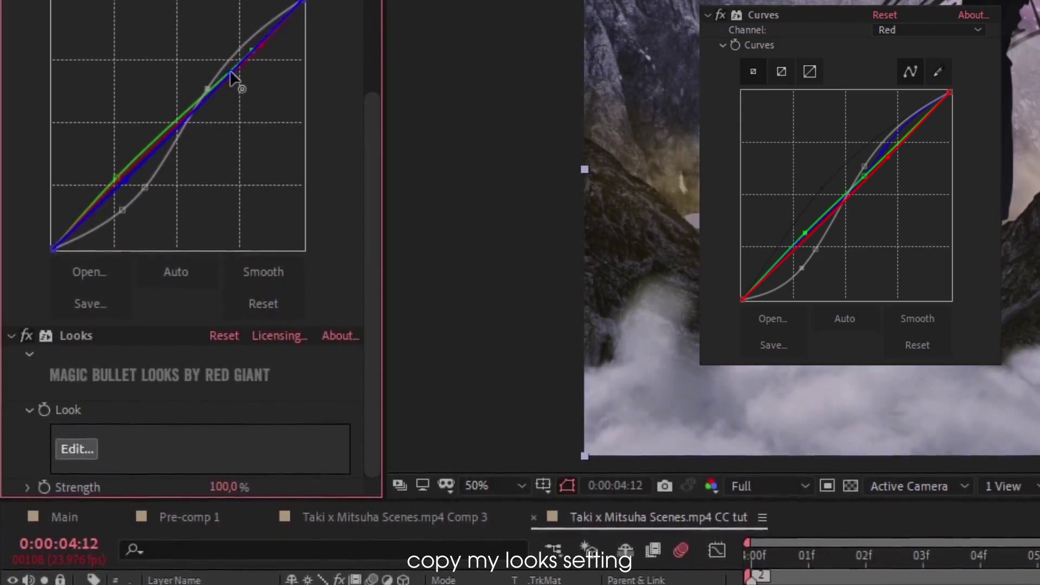
drag(230, 70, 222, 64)
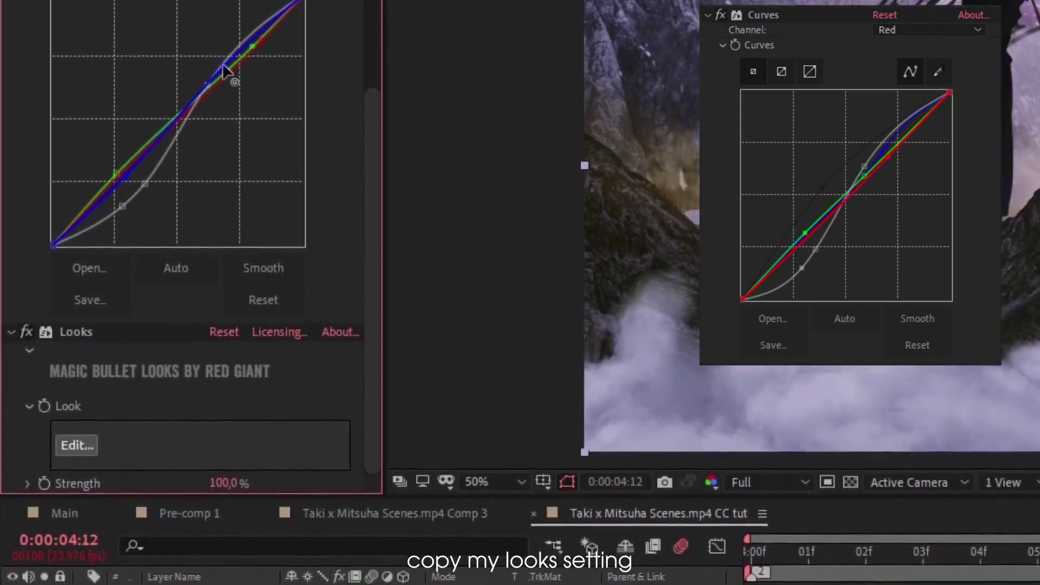
click(261, 3)
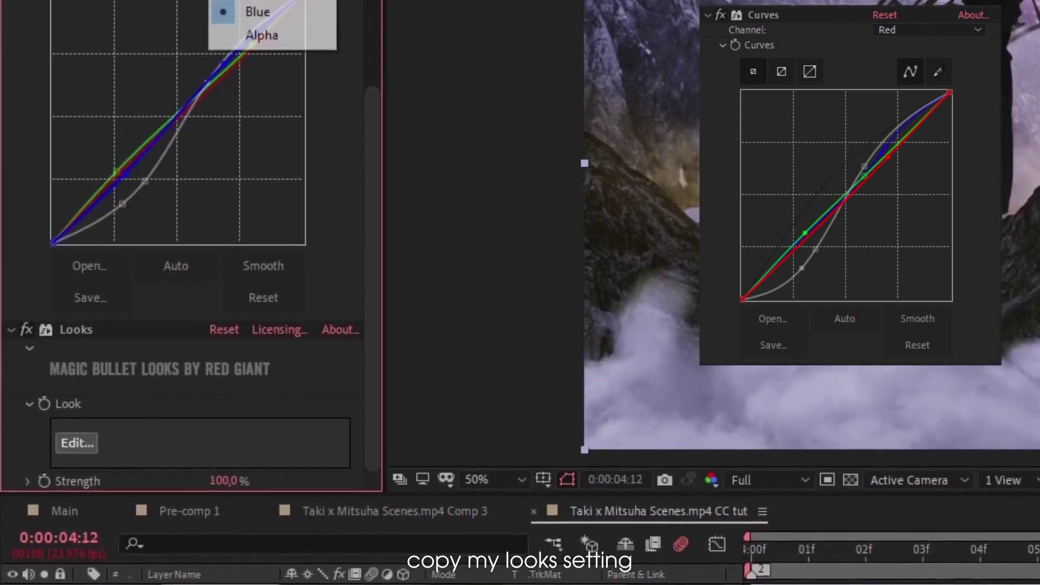
click(268, 28)
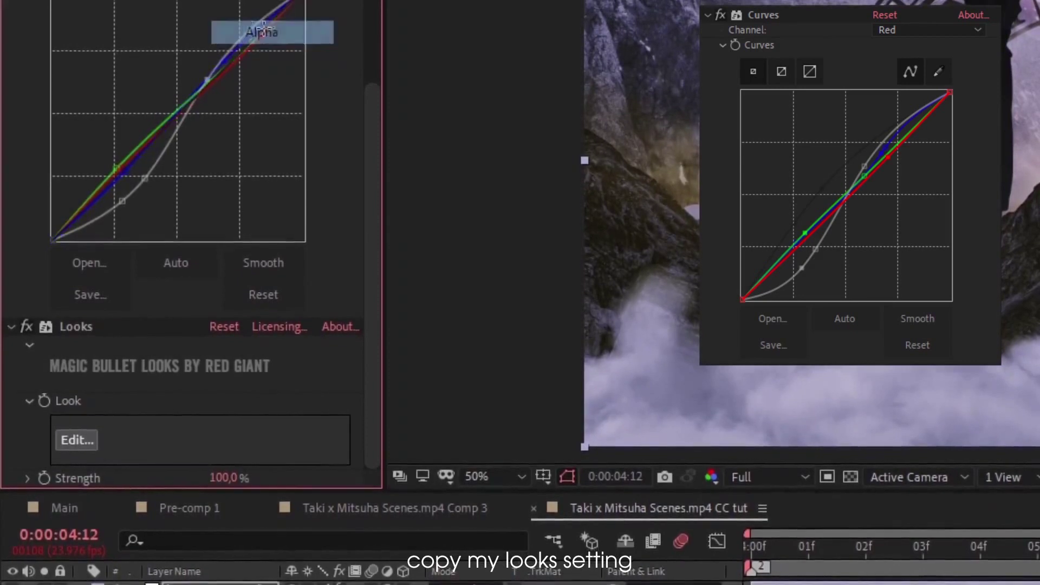
click(177, 114)
drag(166, 98, 152, 76)
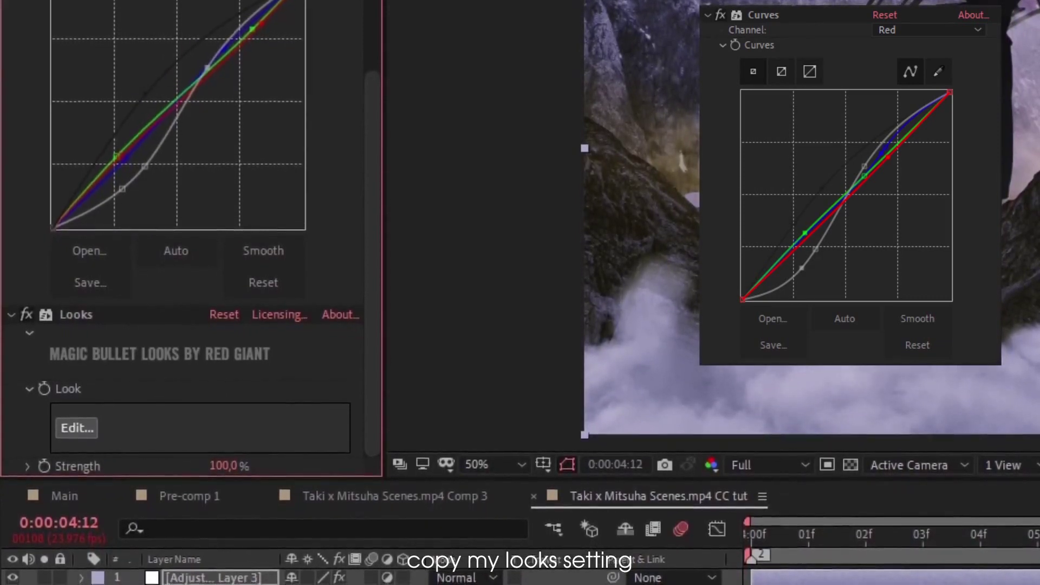
Step: Collapse Curves and toggle it off and on to compare, leaving it enabled
click(10, 263)
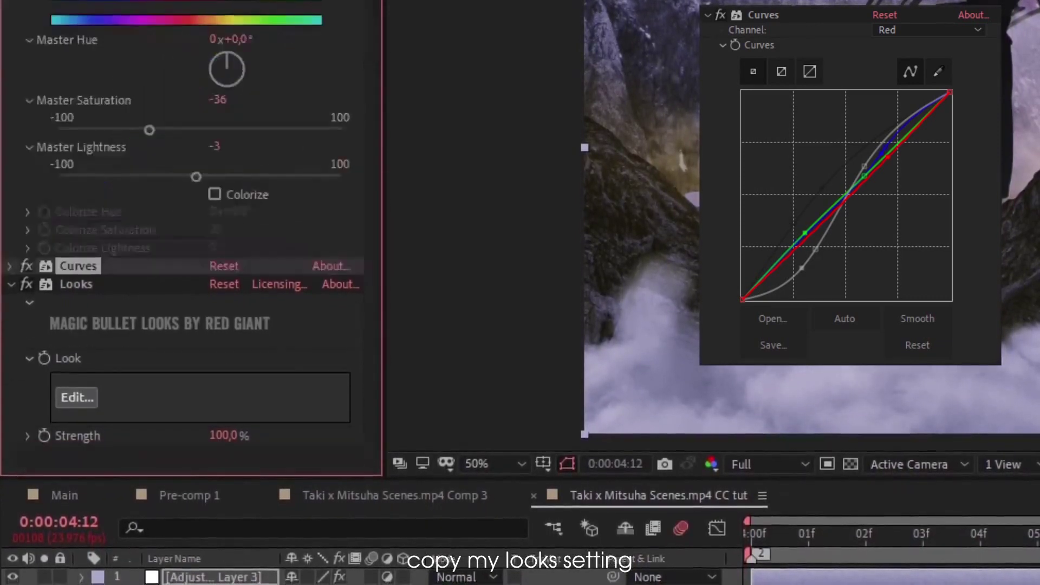
click(27, 264)
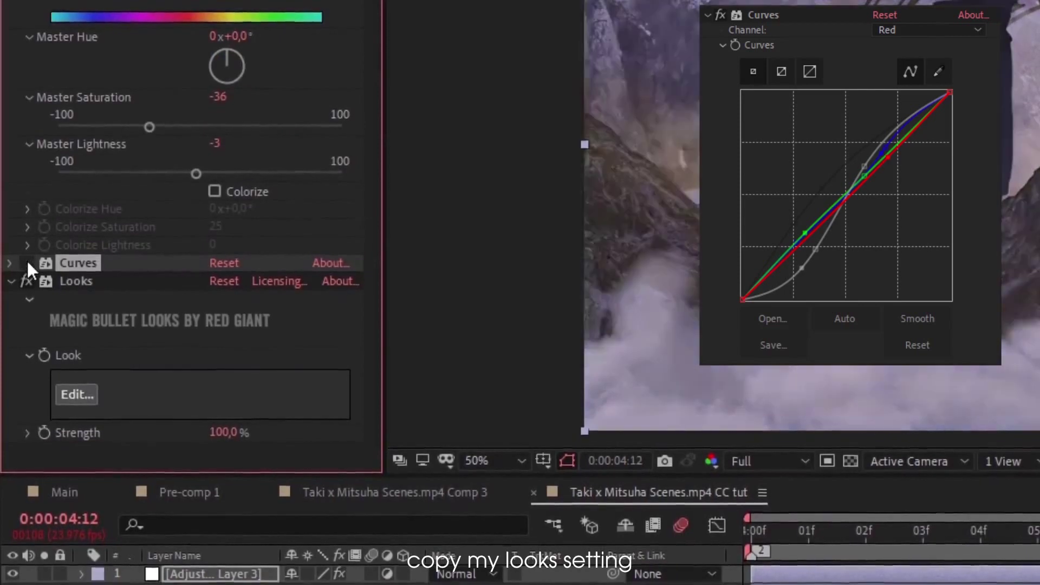
click(27, 263)
click(27, 262)
click(27, 258)
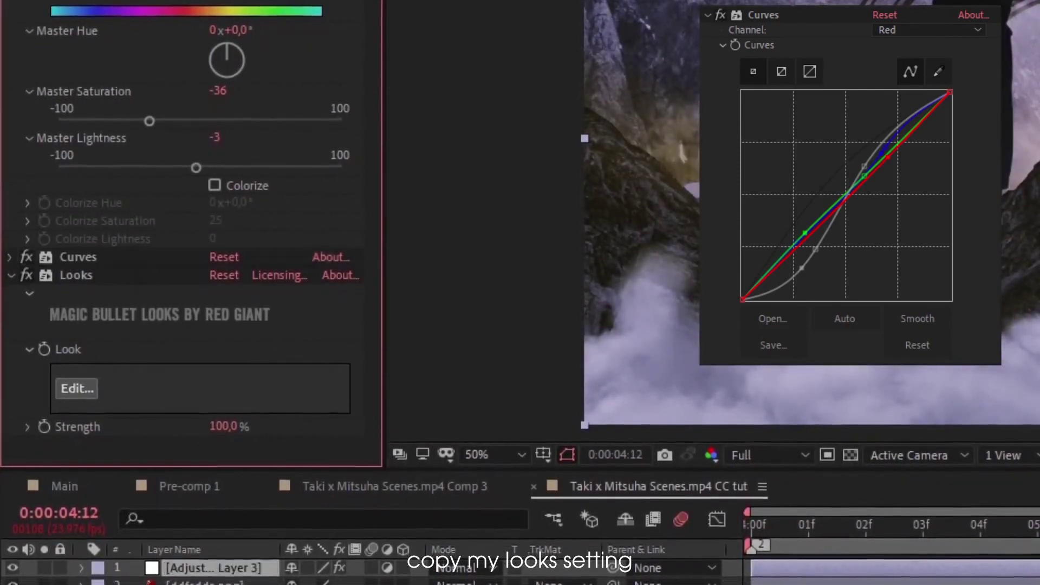
scroll(190, 271, down, 3)
Step: Set Levels Input Black -20,4, Input White 242,2, Gamma 0,95, Output Black -22,9, Output White 278
scroll(190, 244, down, 10)
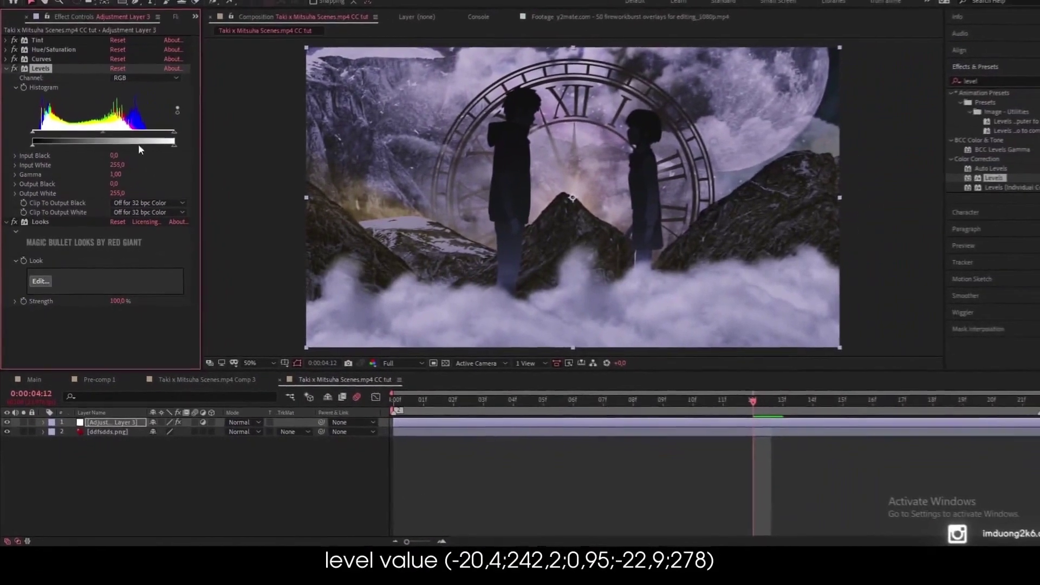
click(113, 158)
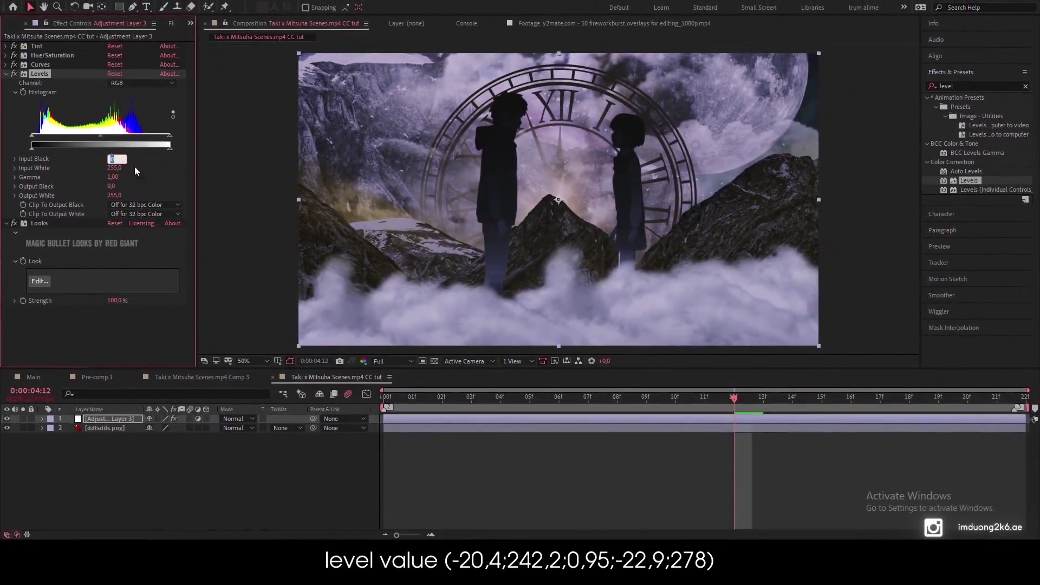
text(-20,4)
key(Return)
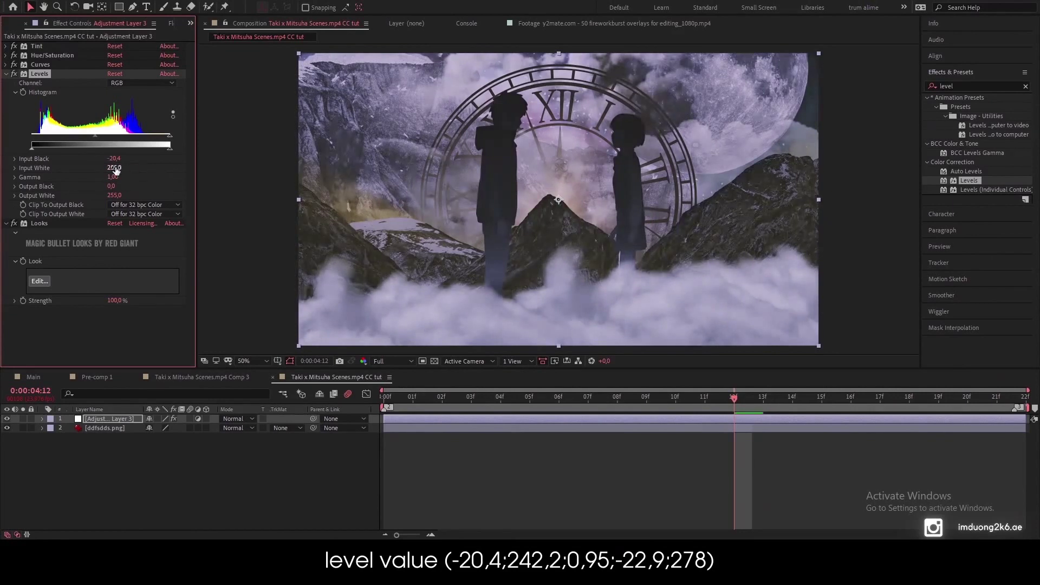
click(114, 168)
text(242,2)
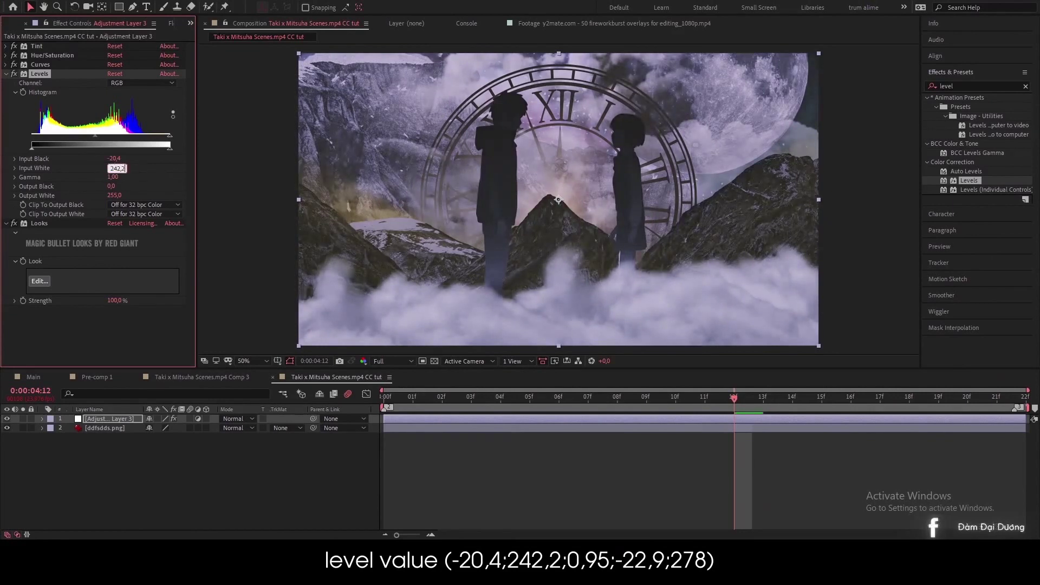
key(Return)
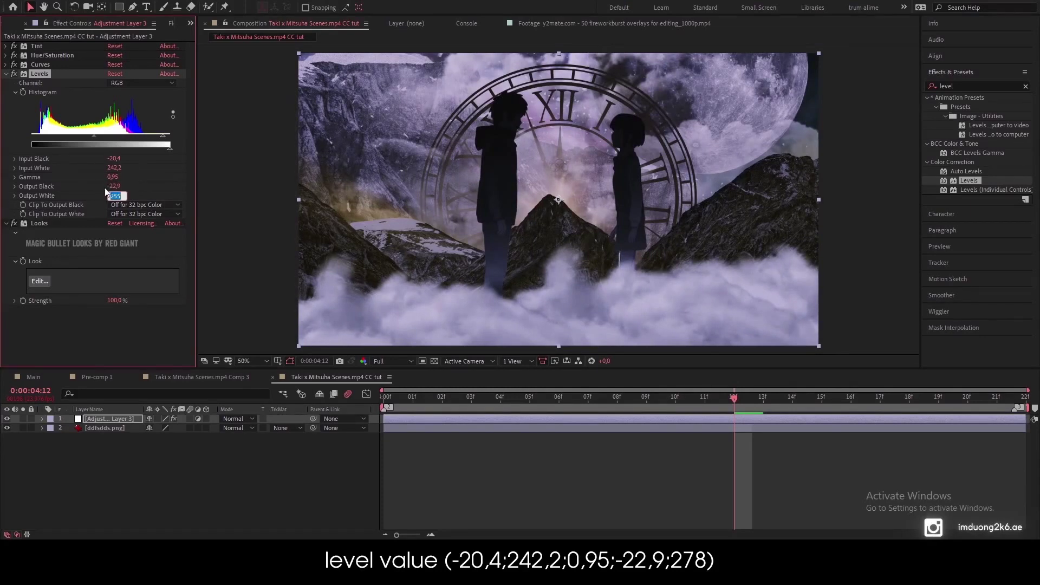
text(278,3)
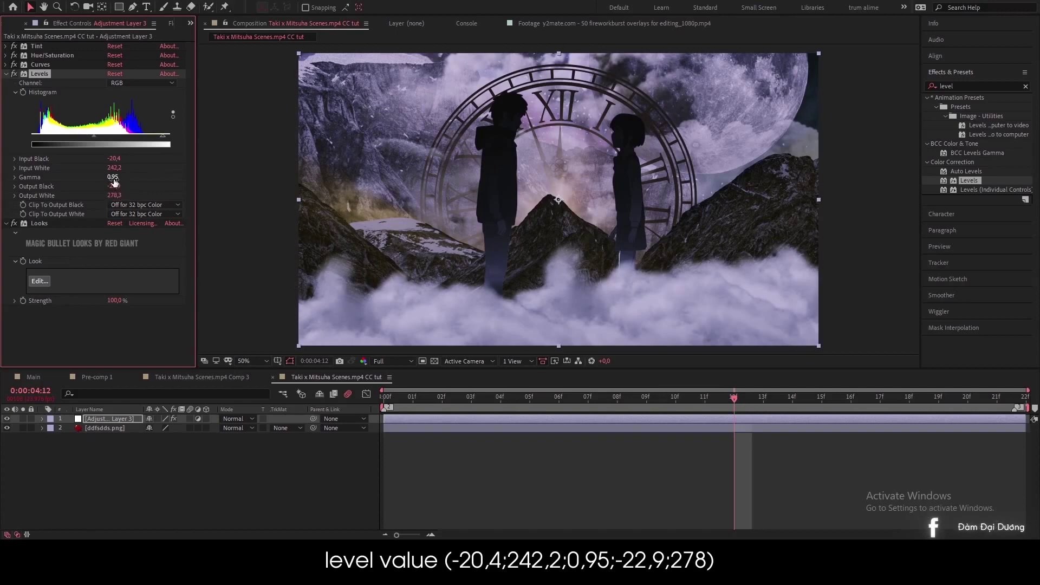
key(Return)
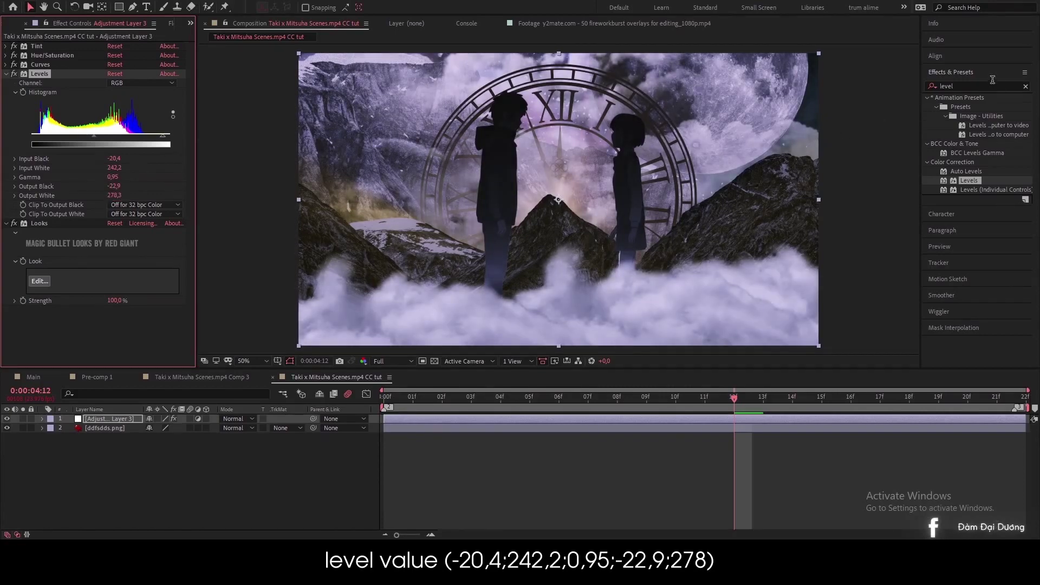
Step: Apply Color Balance (HLS) with Lightness 2 and Saturation 12
click(969, 85)
text(colo)
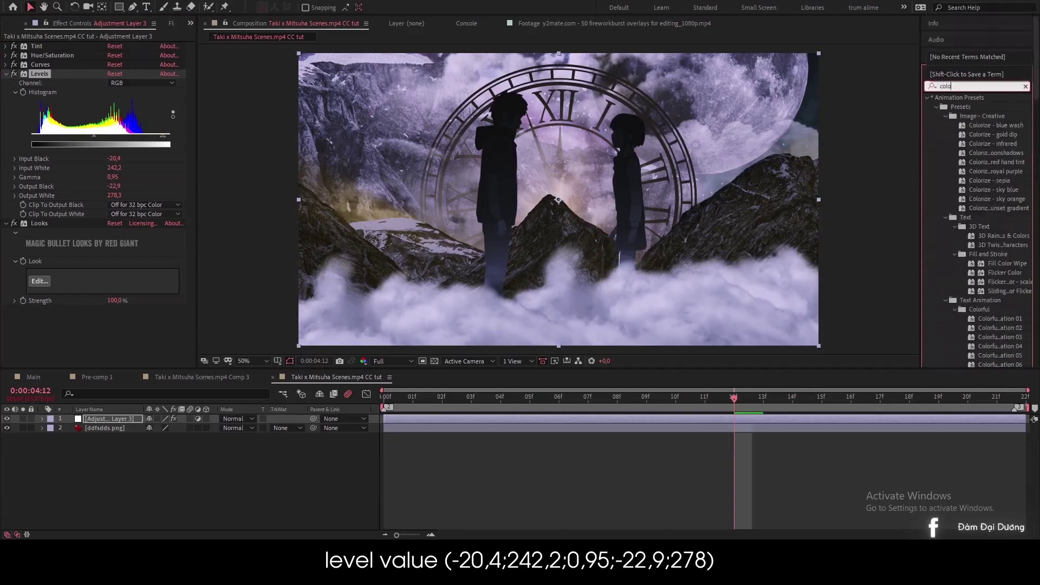
text(r b)
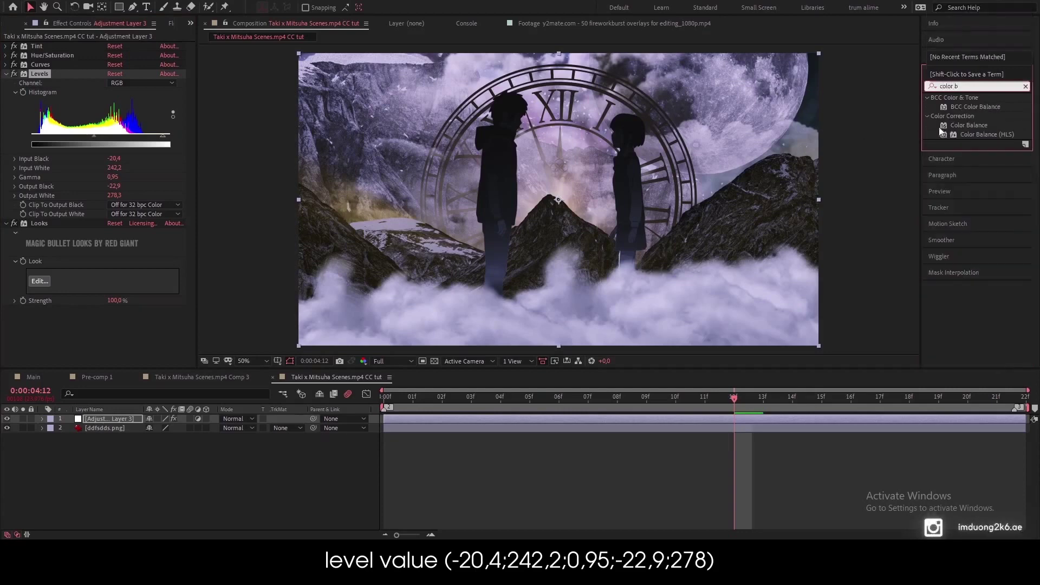
mouse_move(979, 134)
mouse_down()
mouse_move(806, 163)
mouse_move(60, 214)
mouse_up()
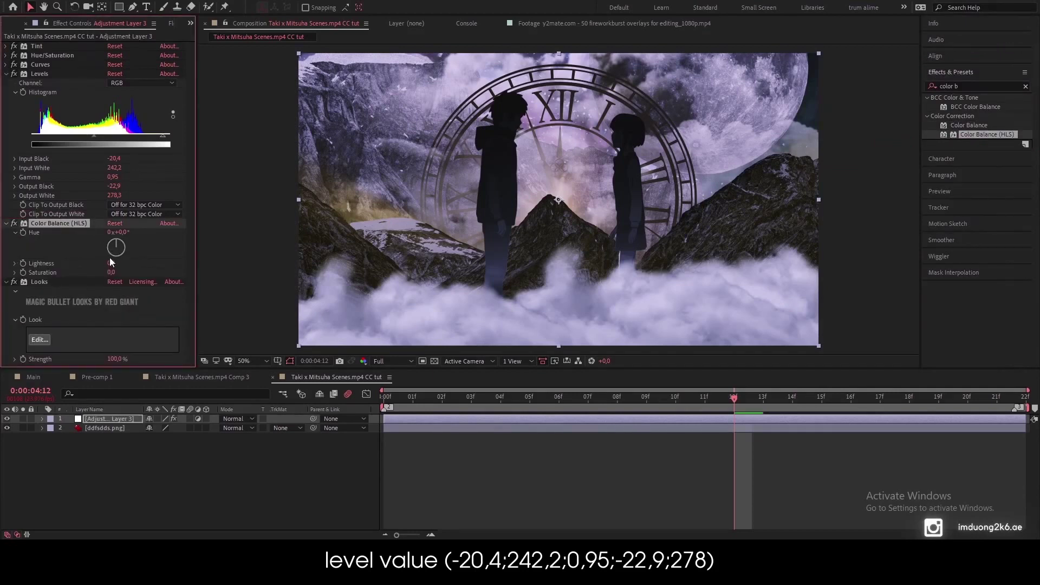
text(2)
key(Tab)
text(12)
key(Return)
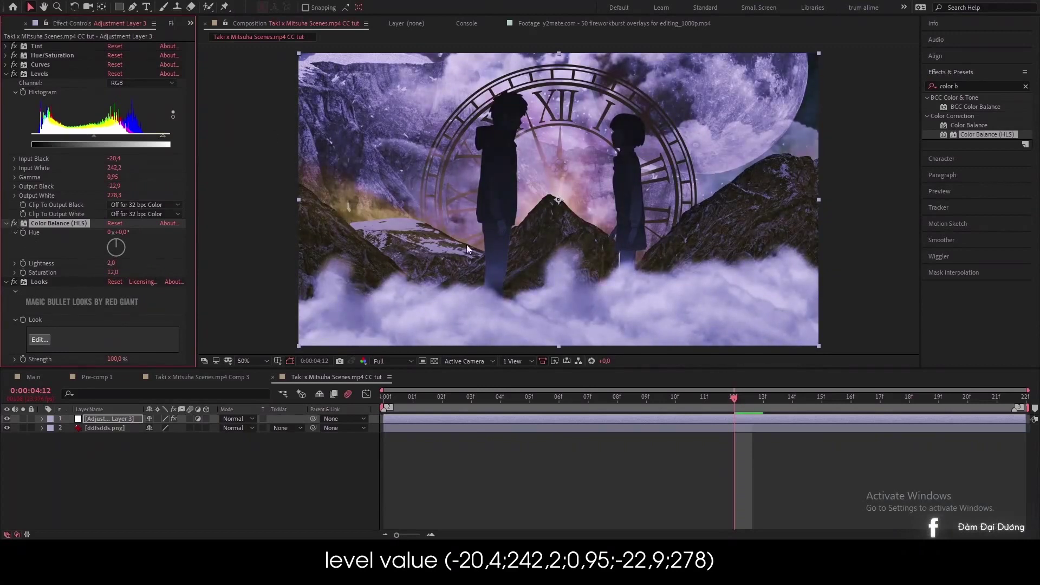
Step: Collapse the Levels and Color Balance (HLS) settings and deselect the effect
click(7, 75)
click(6, 83)
click(57, 210)
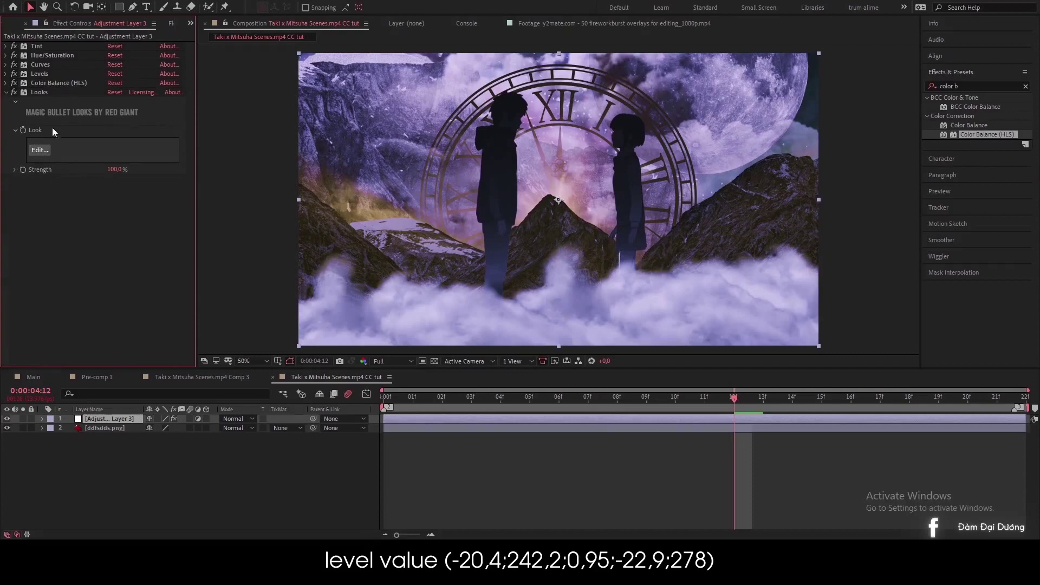
Step: Apply Deep Glow with Exposure 0,30 and collapse its settings
click(970, 86)
text(dee)
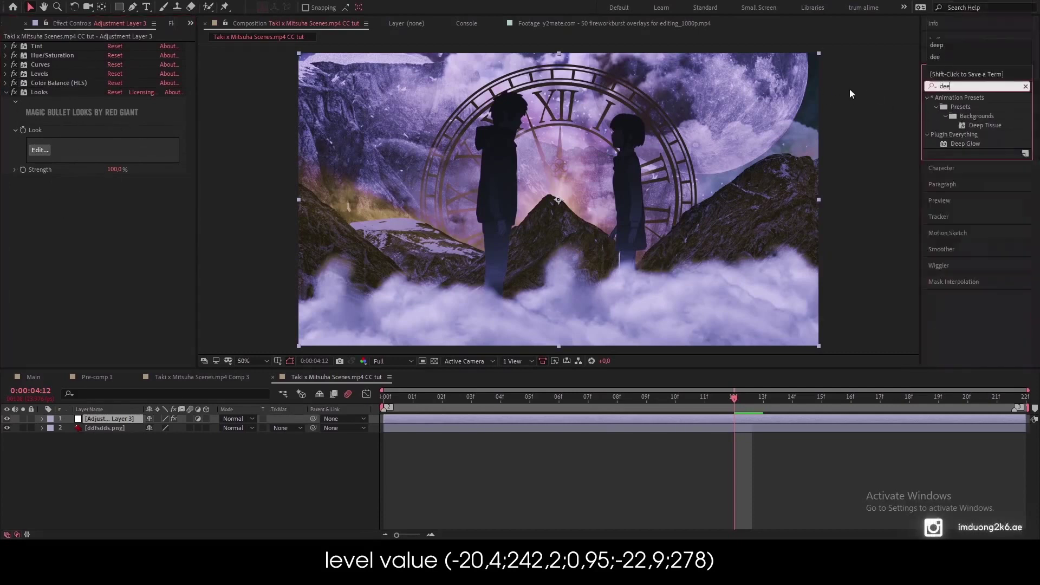
text(p)
drag(966, 143, 113, 95)
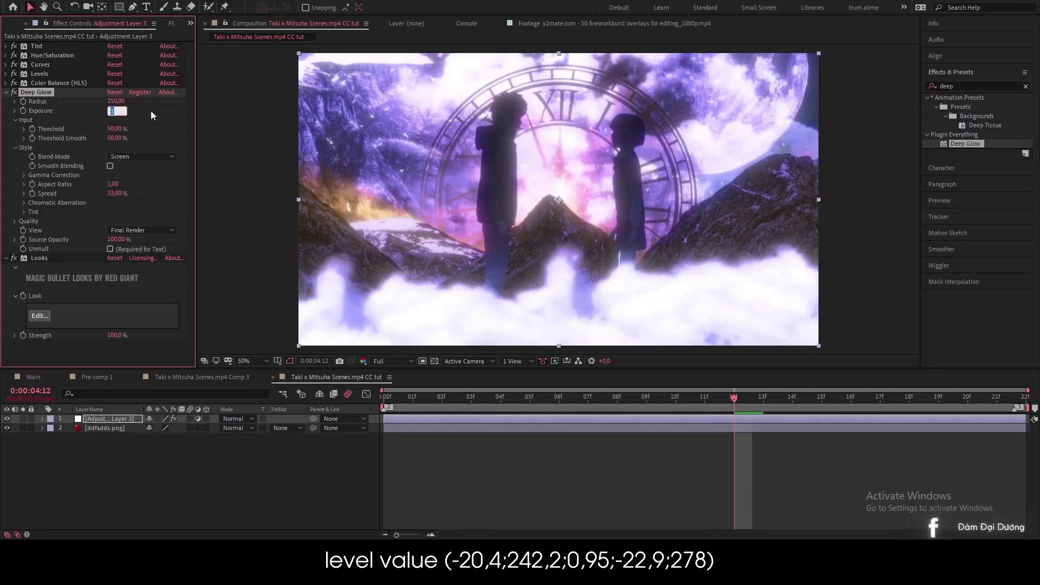
text(0,1)
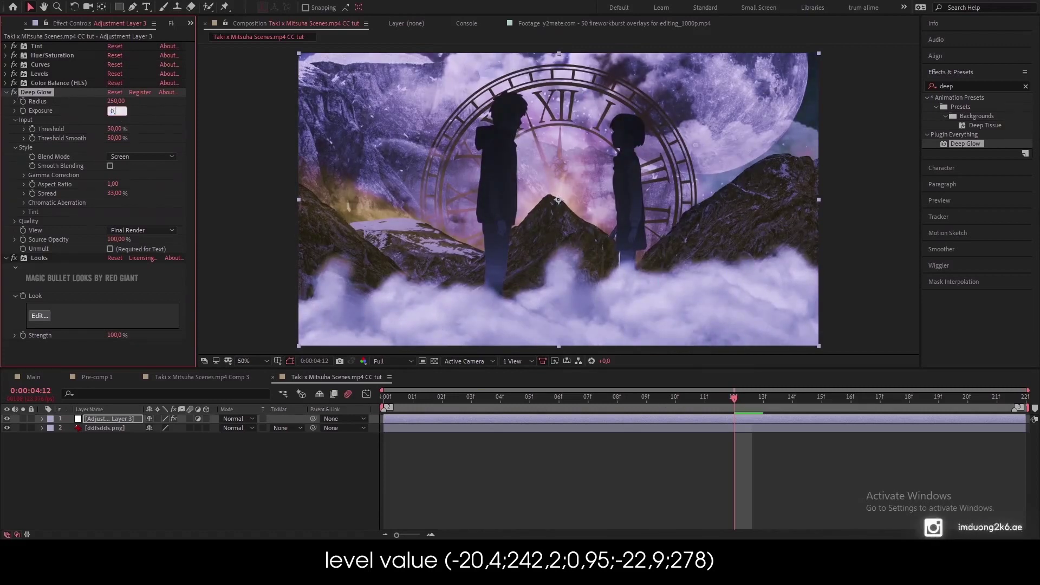
text(0,3)
key(Return)
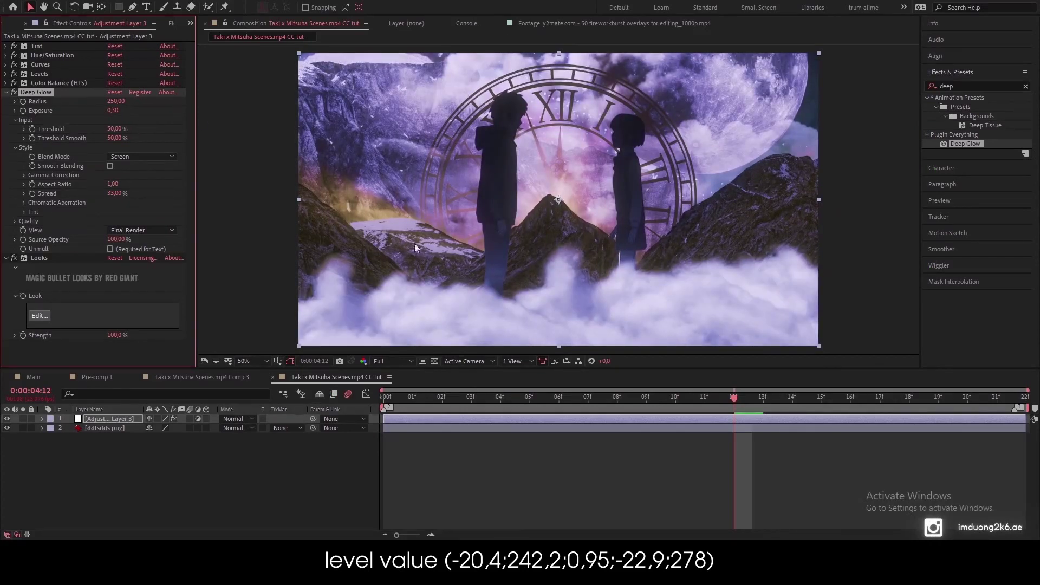
click(6, 92)
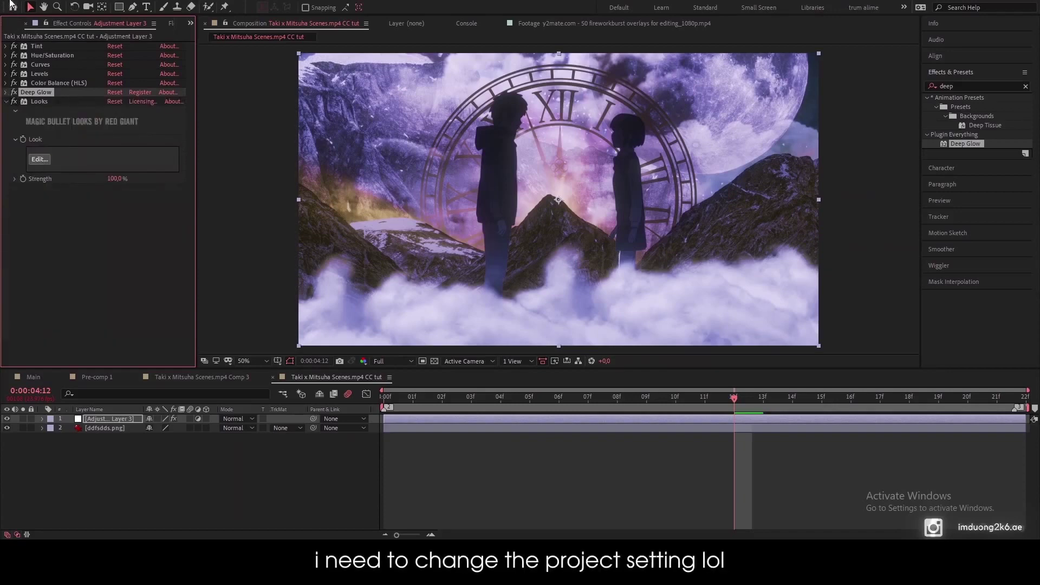
Step: Confirm File > Project Settings, then open the Looks effect in the Magic Bullet editor
click(11, 3)
click(40, 402)
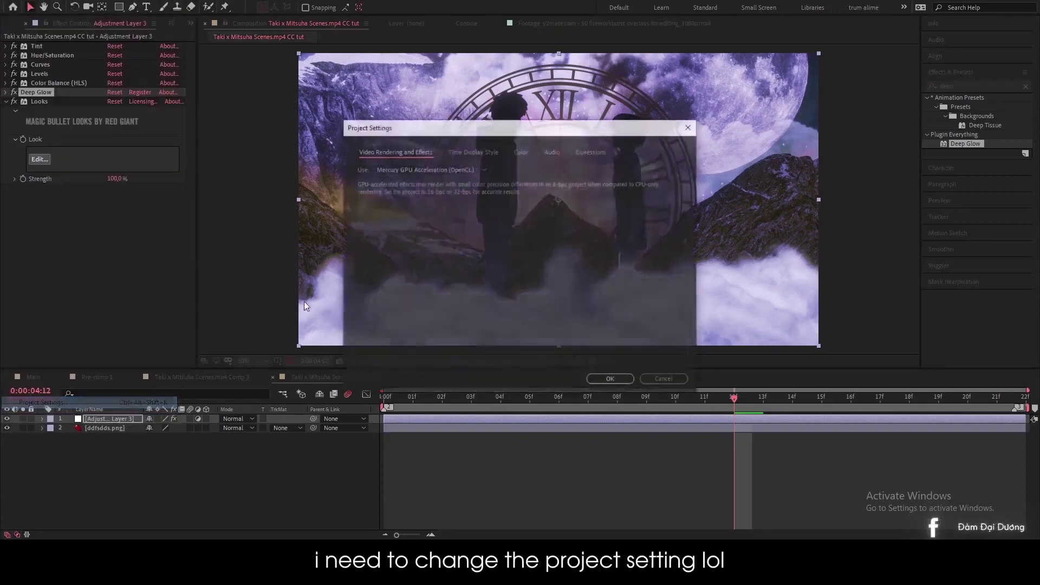
click(635, 380)
click(41, 160)
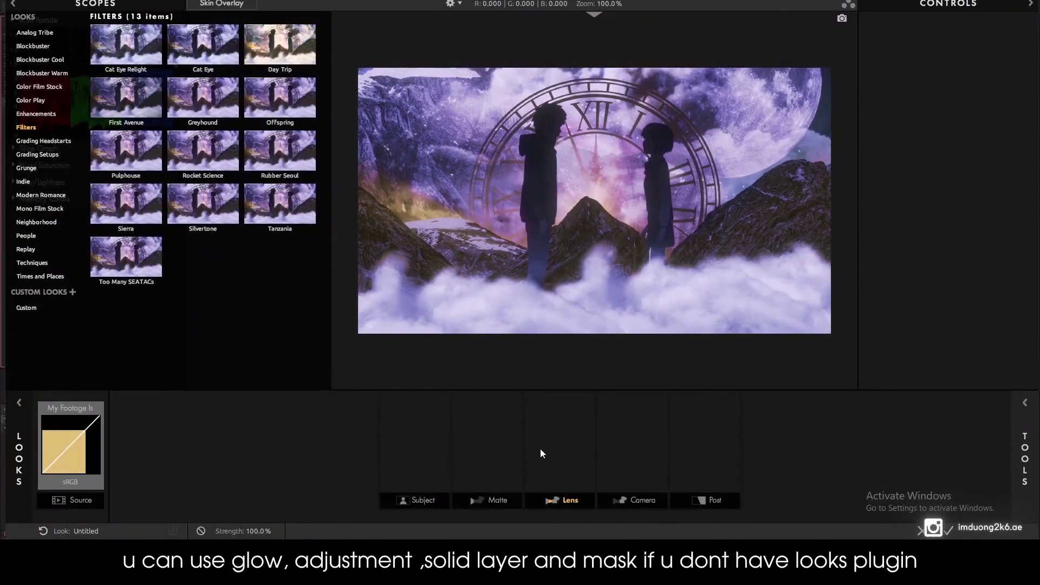
Step: Drag Diffusion into the Matte stage, then Lens Distortion, Lens Vignette, Chromatic Aberration and Edge Softness into Lens
click(484, 437)
drag(956, 64, 494, 462)
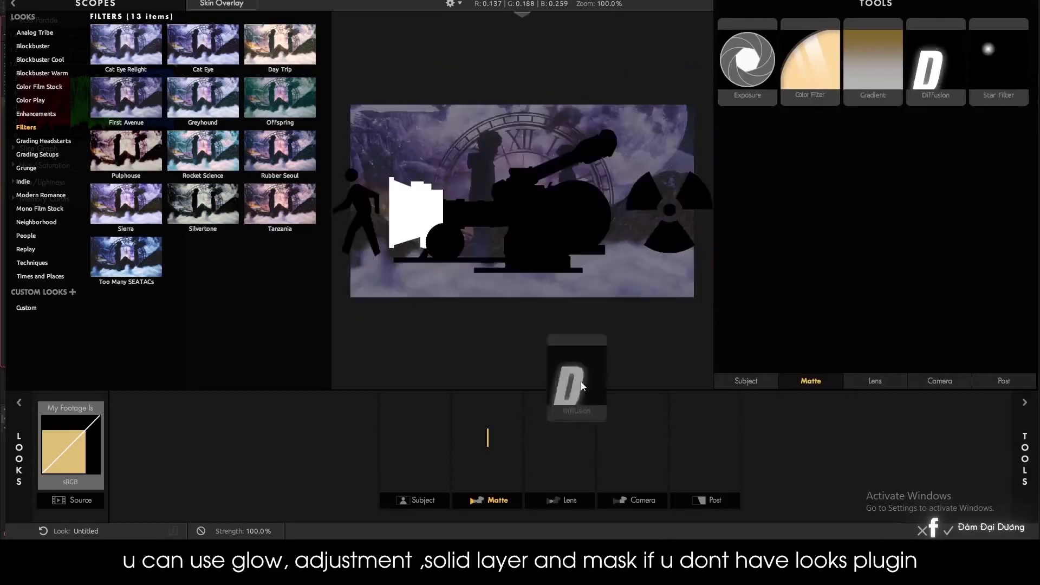
click(581, 465)
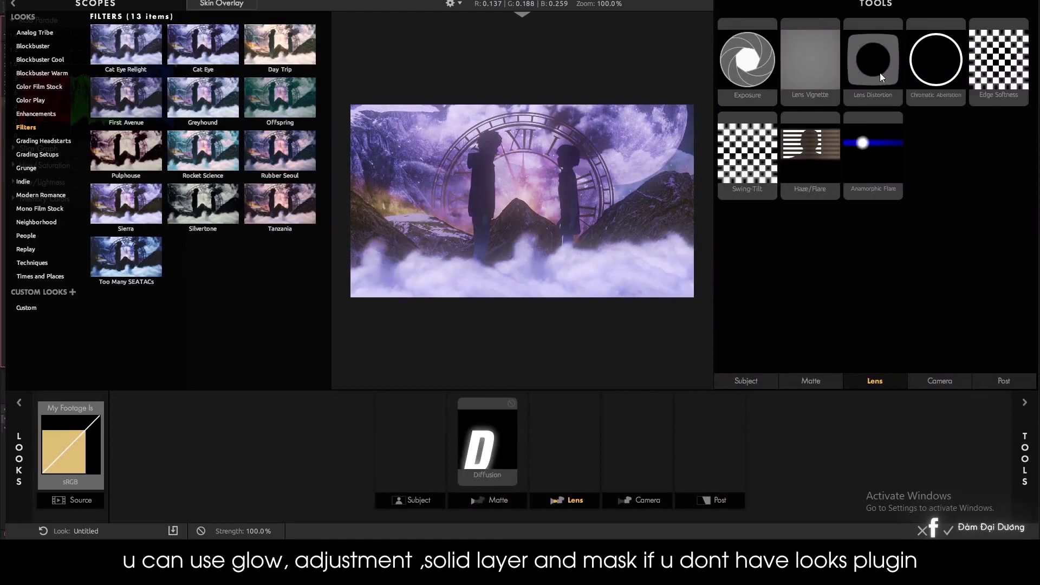
drag(880, 73, 567, 440)
drag(811, 60, 618, 420)
drag(936, 60, 607, 439)
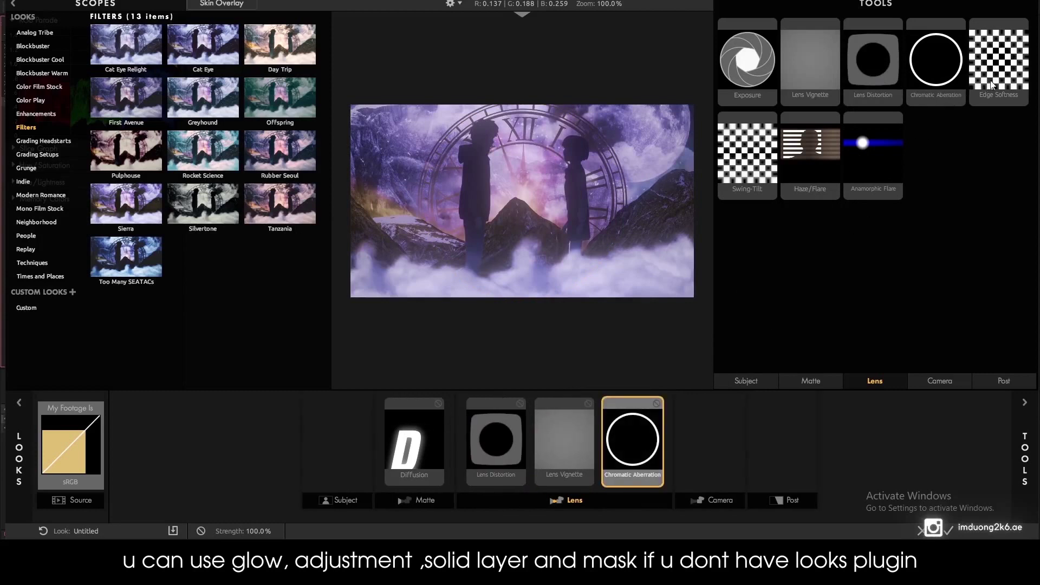
drag(992, 85, 657, 443)
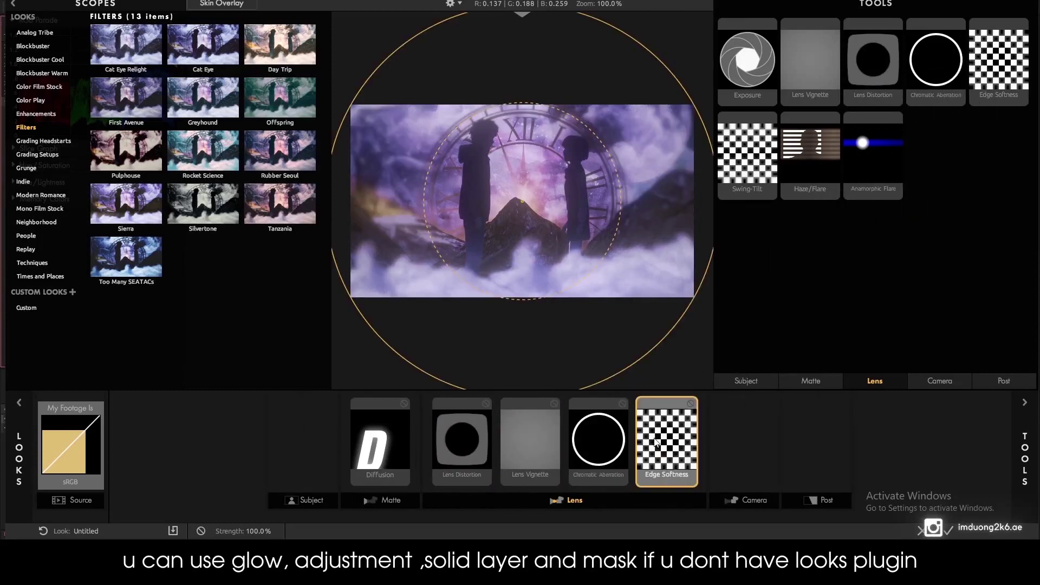
Step: Preview the five-tool chain with nothing selected, then select Lens Distortion for editing
click(1030, 439)
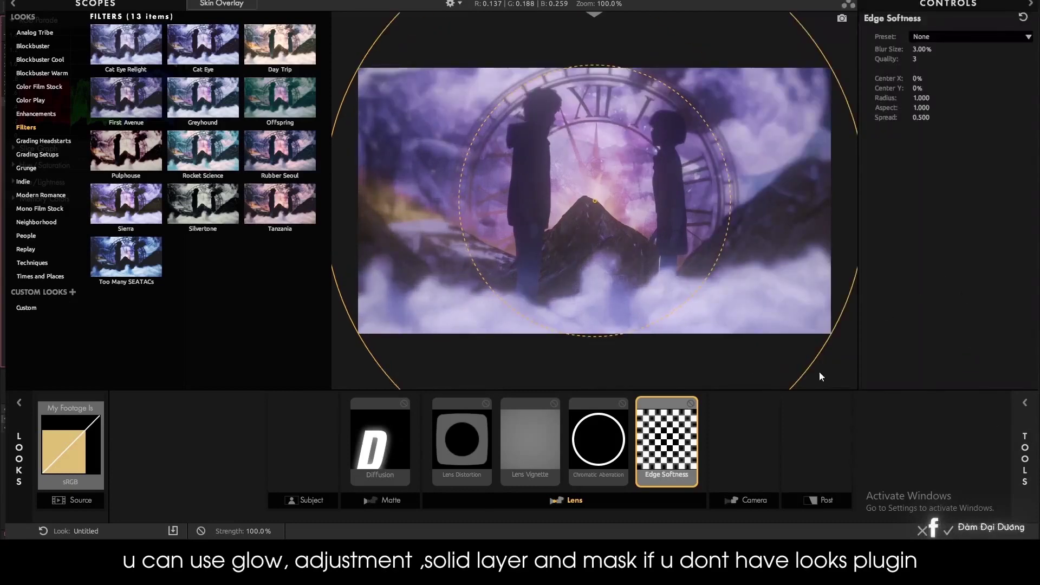
click(725, 461)
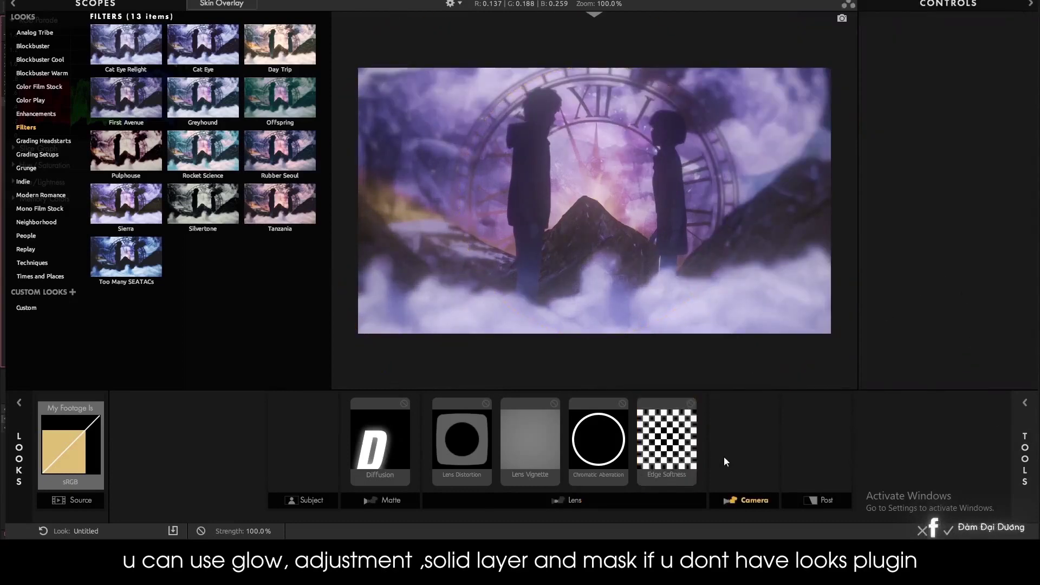
click(456, 439)
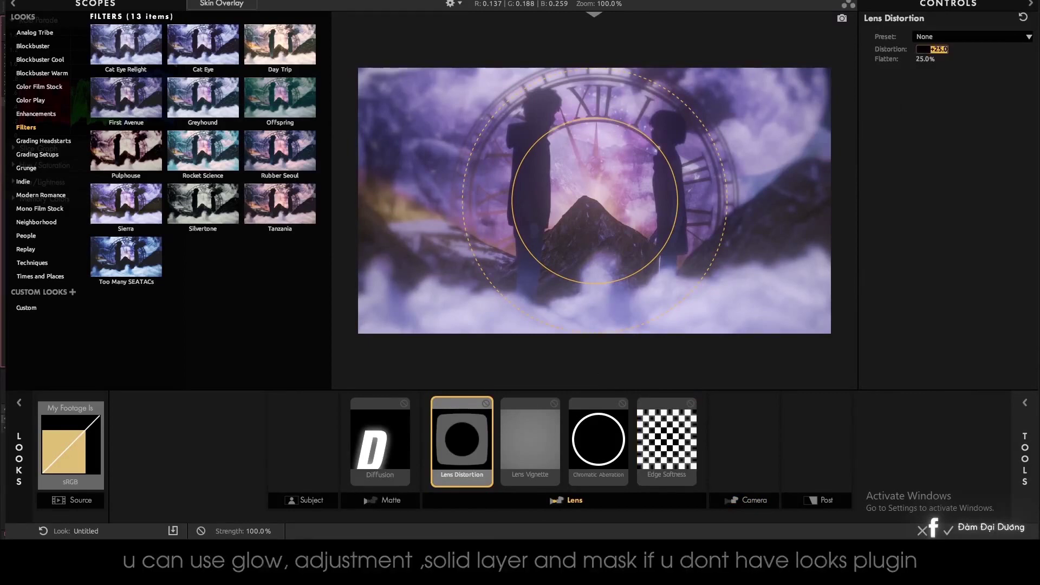
Step: Set Lens Distortion to -10% and widen Lens Vignette to 16.40% with Amount +67%
text(-10)
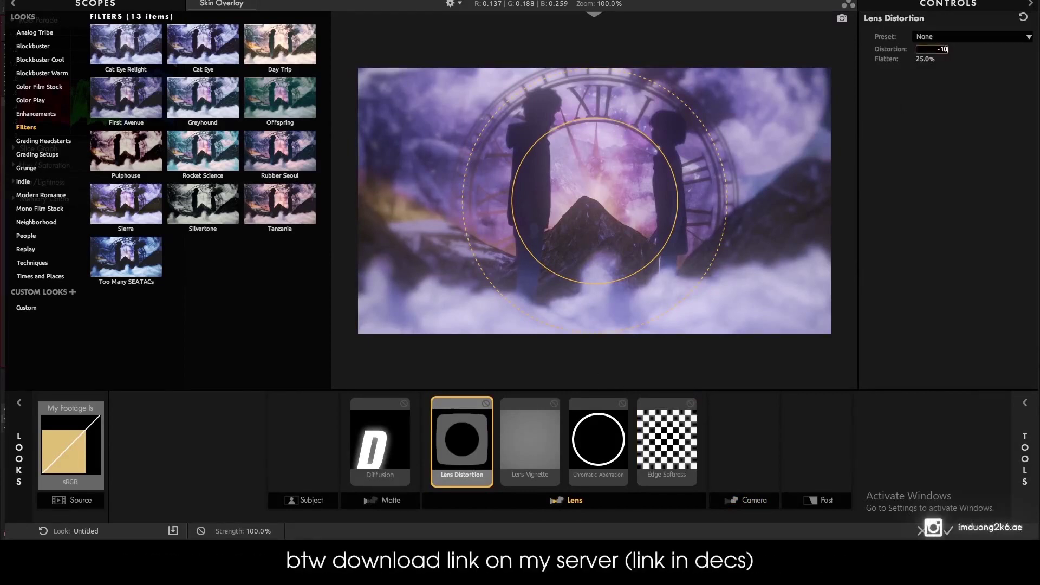
key(Return)
click(505, 448)
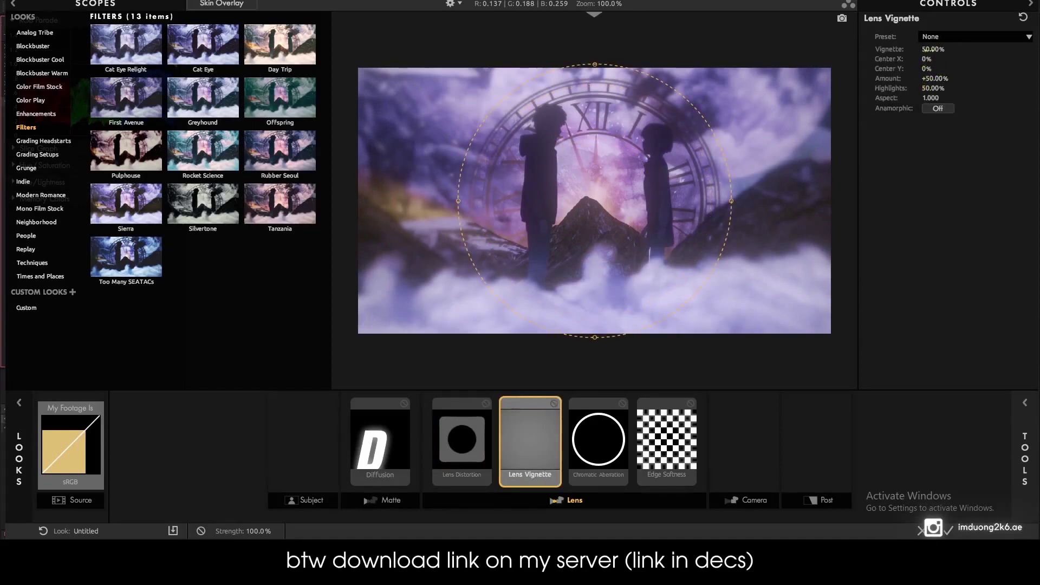
mouse_move(931, 49)
mouse_down()
mouse_move(916, 49)
mouse_move(940, 80)
mouse_up()
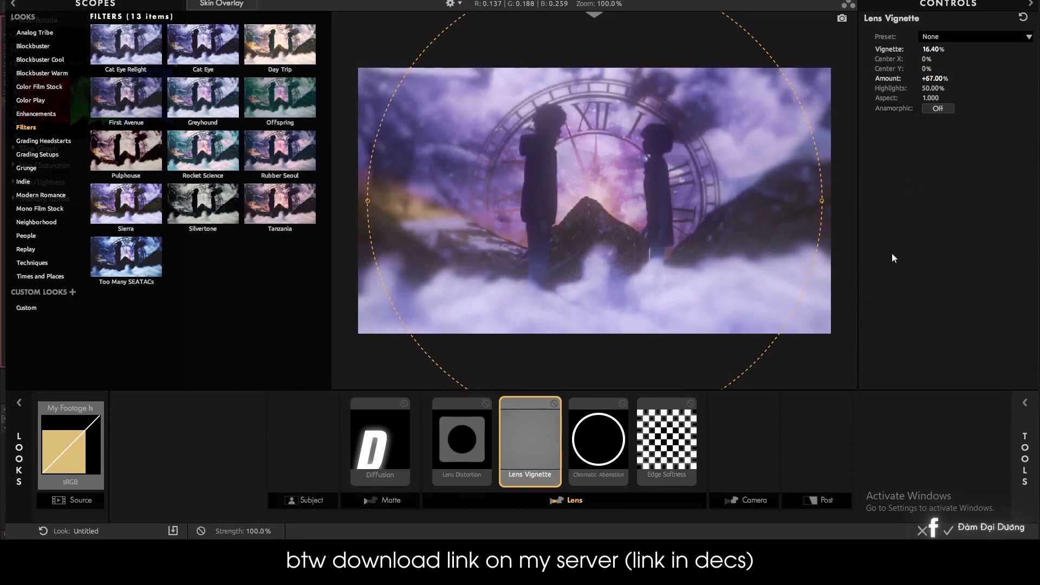
Step: Give Chromatic Aberration a Red/Cyan shift of +0.600
click(606, 432)
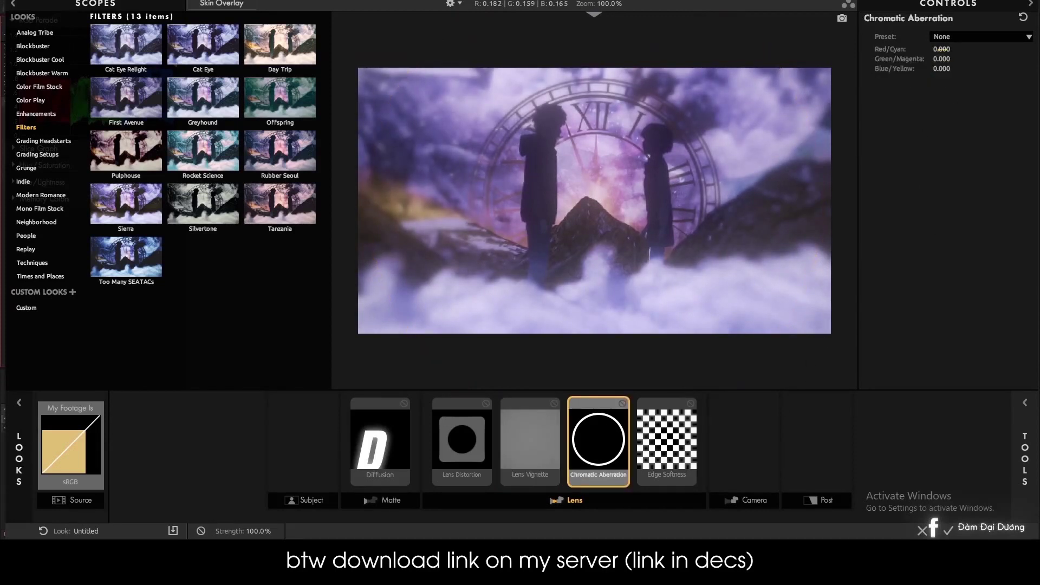
click(942, 49)
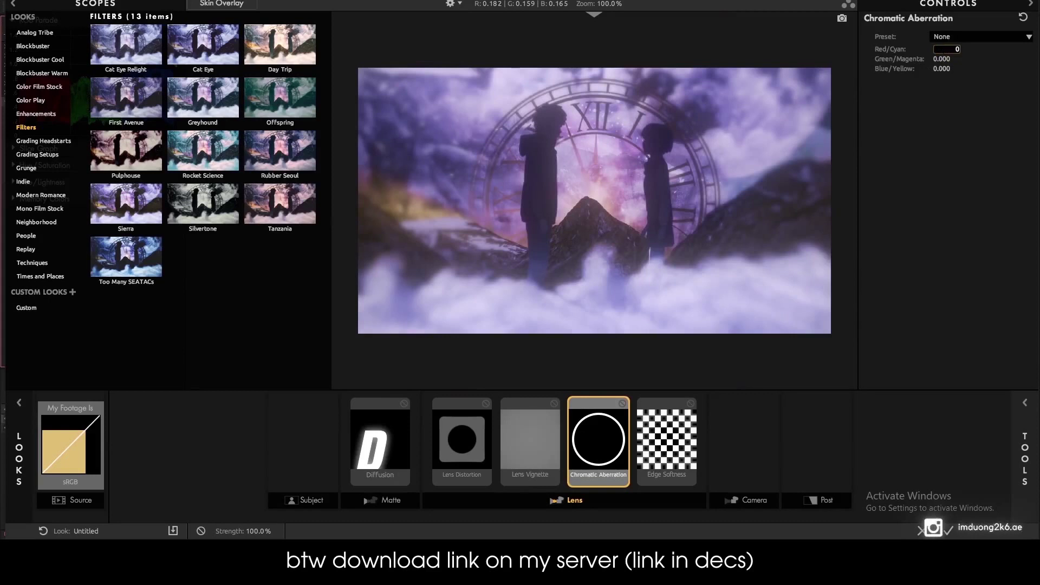
text(.6)
key(Return)
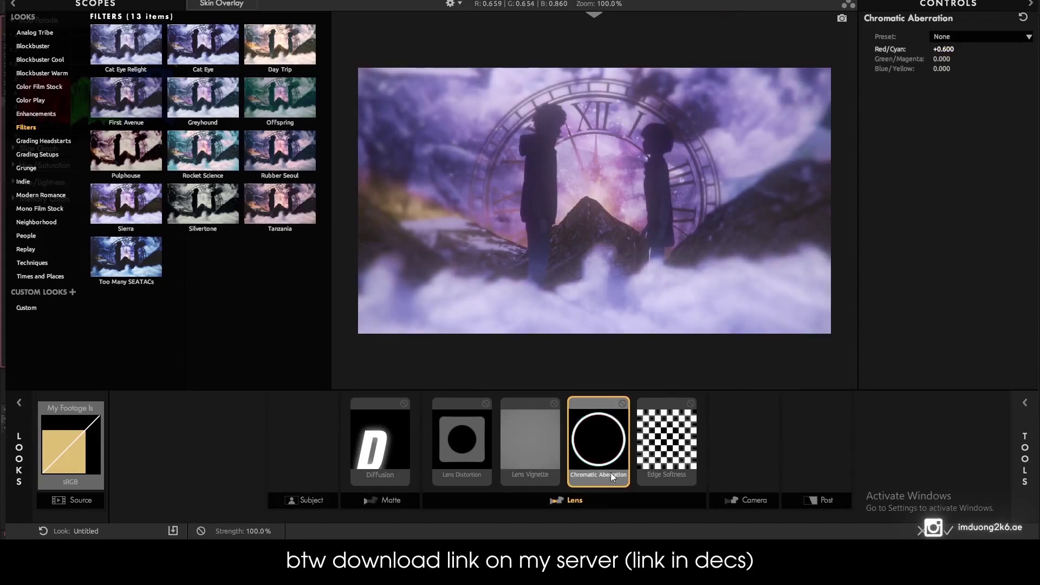
click(681, 452)
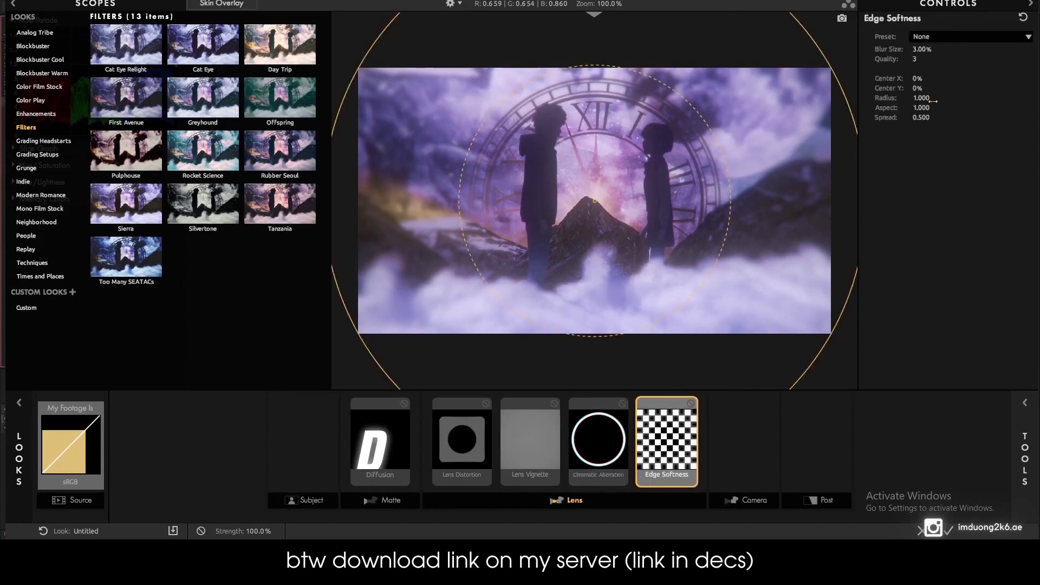
Step: Stretch the Edge Softness overlay to Radius 1.346 and Aspect 1.293, then preview it deselected
drag(651, 82, 672, 54)
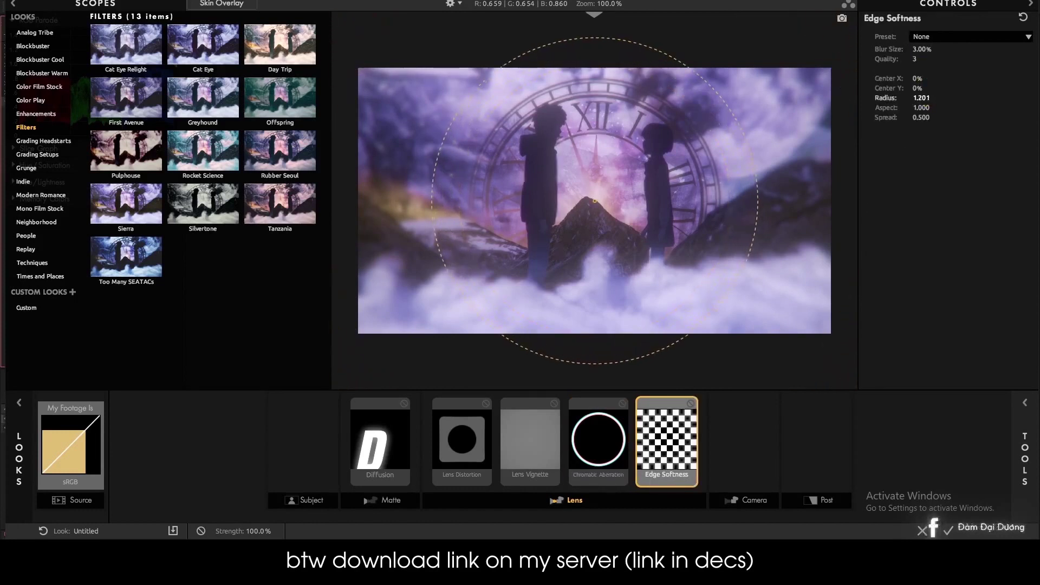
mouse_move(909, 107)
mouse_down()
mouse_move(931, 107)
mouse_move(915, 97)
mouse_up()
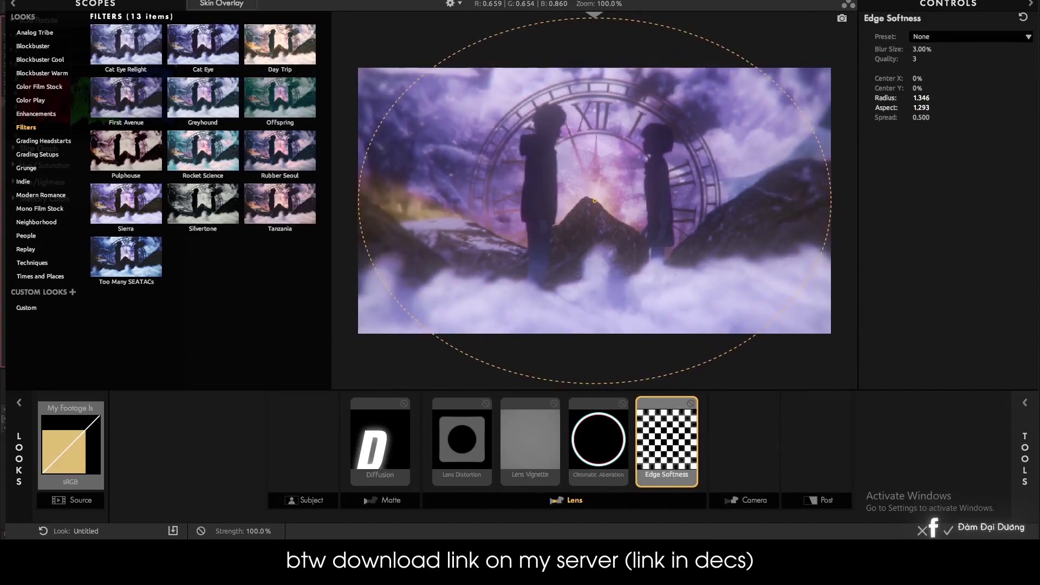
click(749, 452)
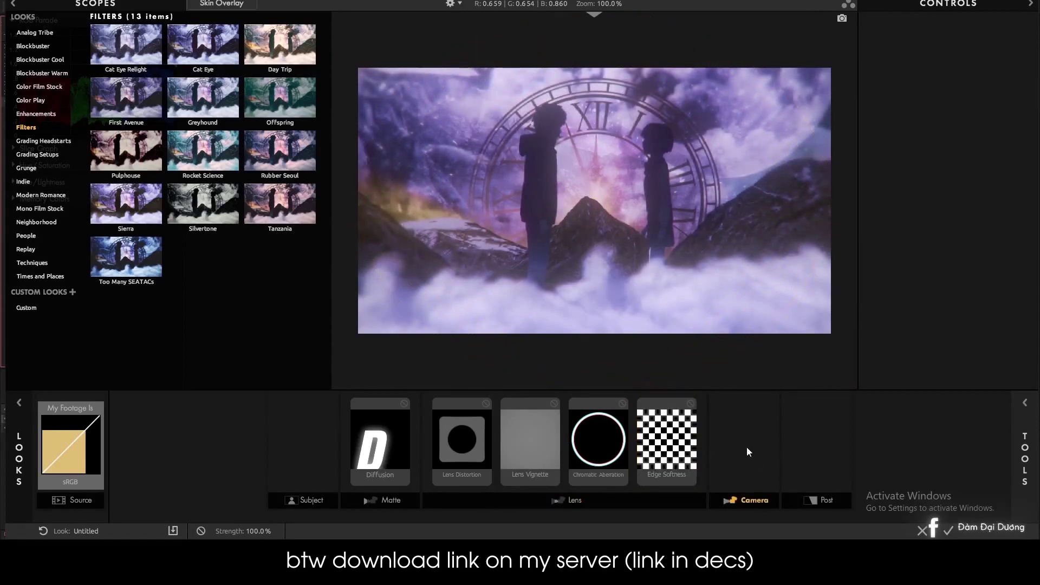